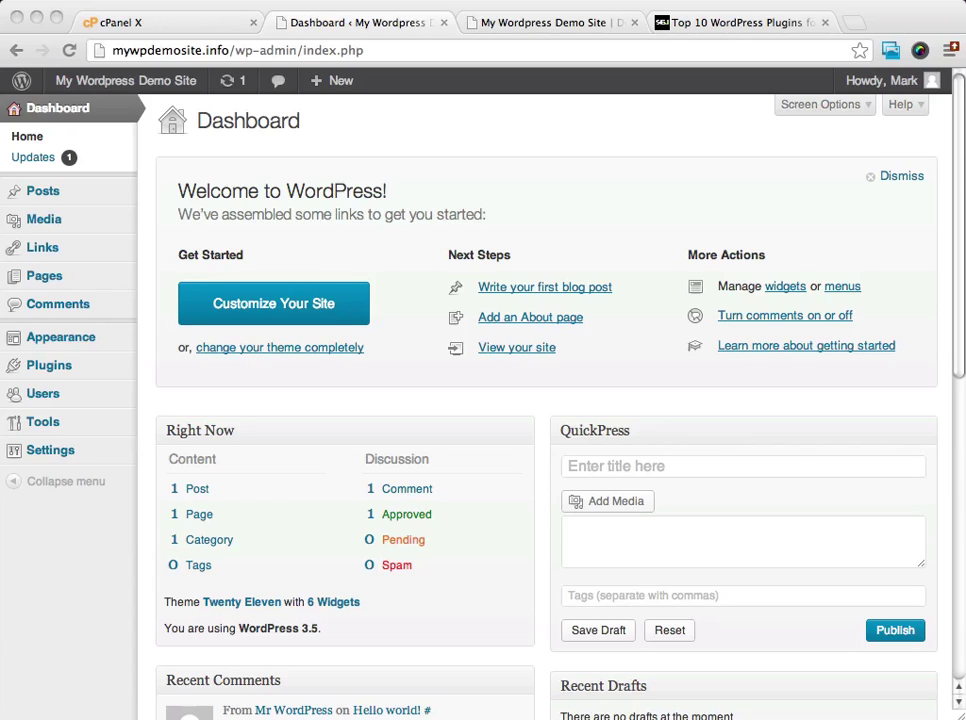
Open the General Settings page and review the Site Title field.
left_click(60, 109)
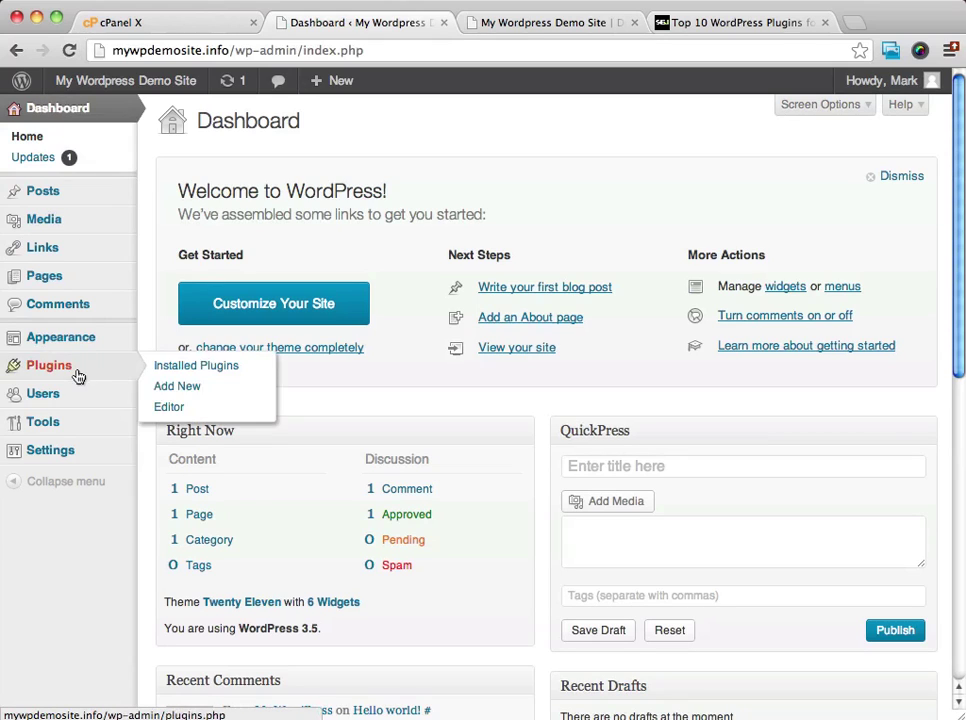
mouse_move(43, 372)
mouse_move(42, 455)
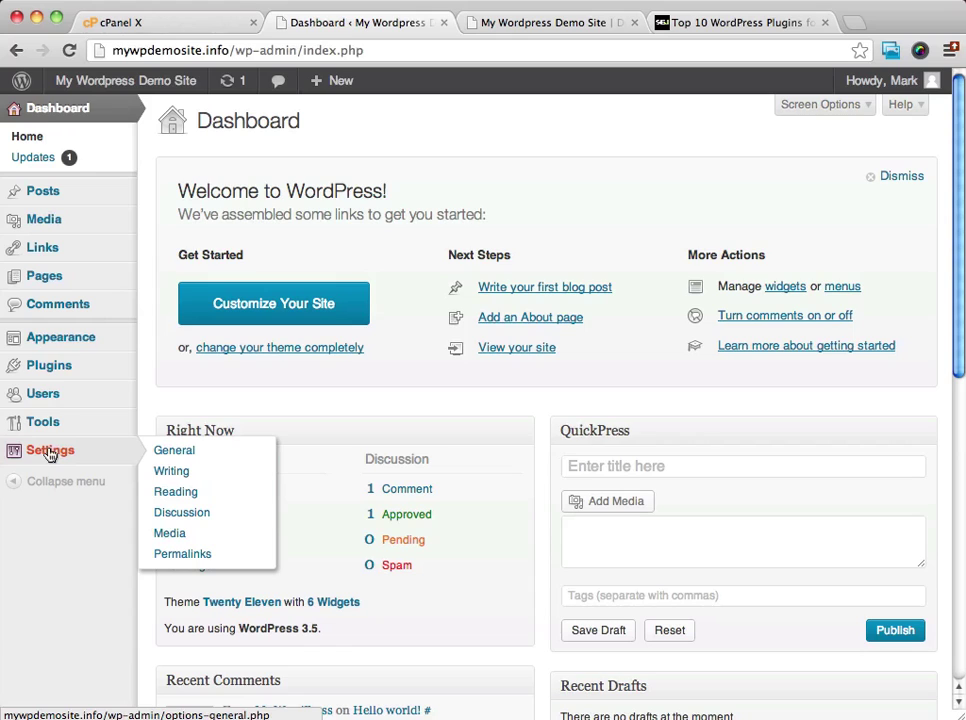
left_click(49, 453)
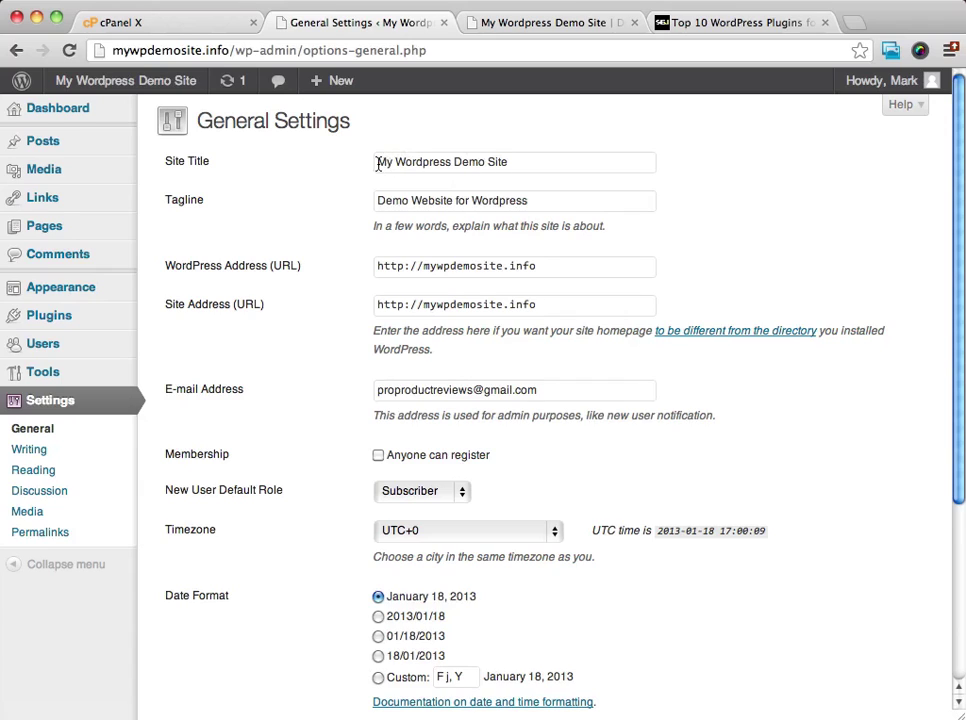
left_click_drag(378, 163, 521, 162)
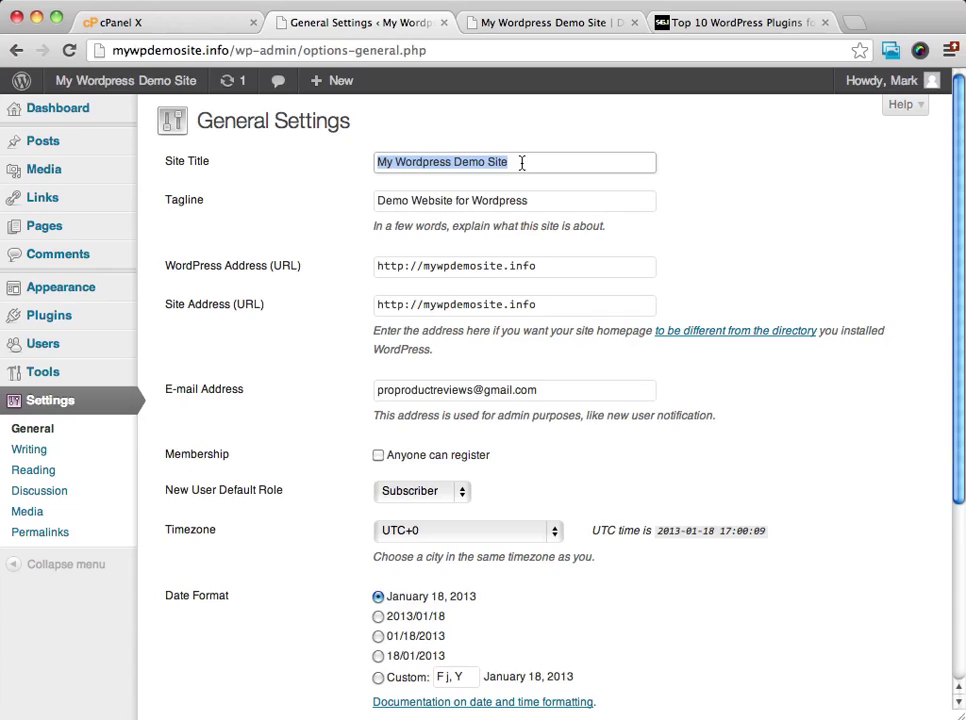
left_click(375, 181)
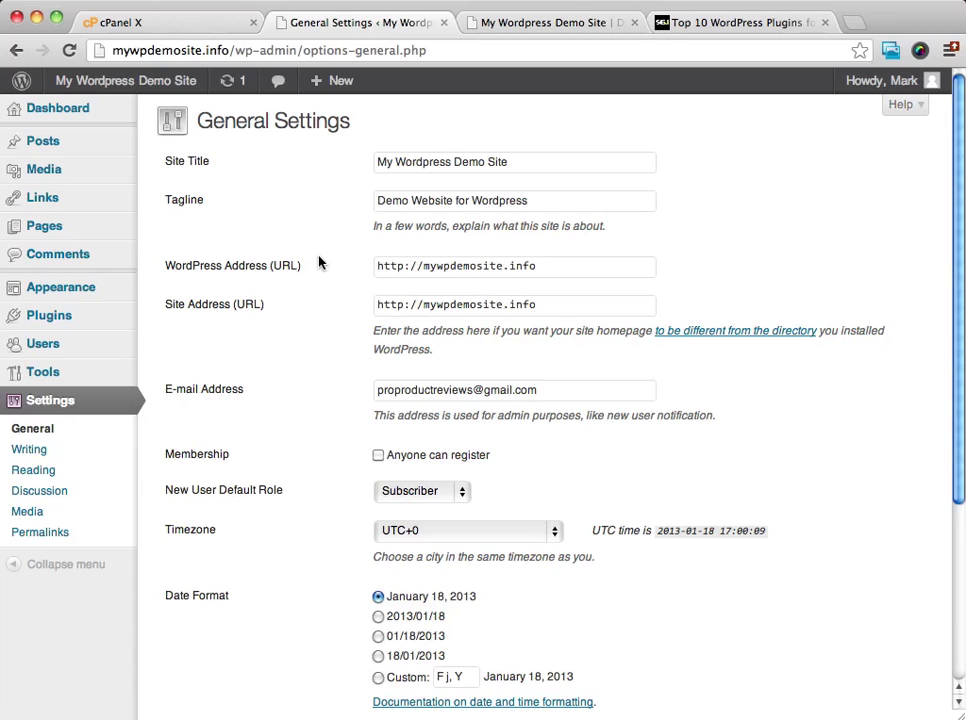
Try appending /blog to the WordPress Address (URL), and remove the addition again.
left_click(541, 308)
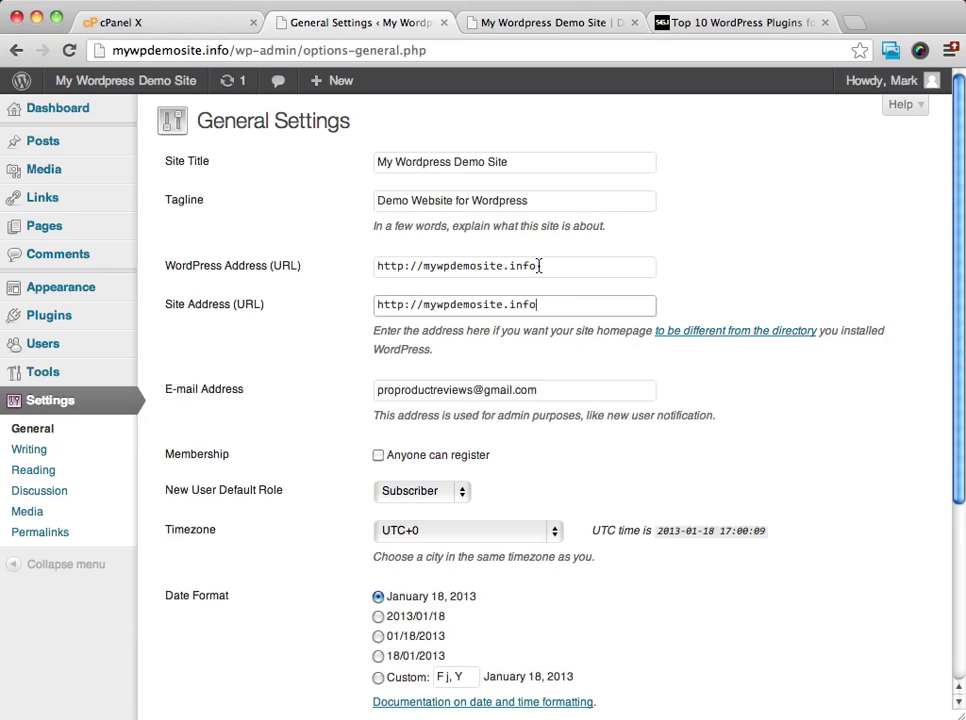
left_click_drag(554, 268, 384, 270)
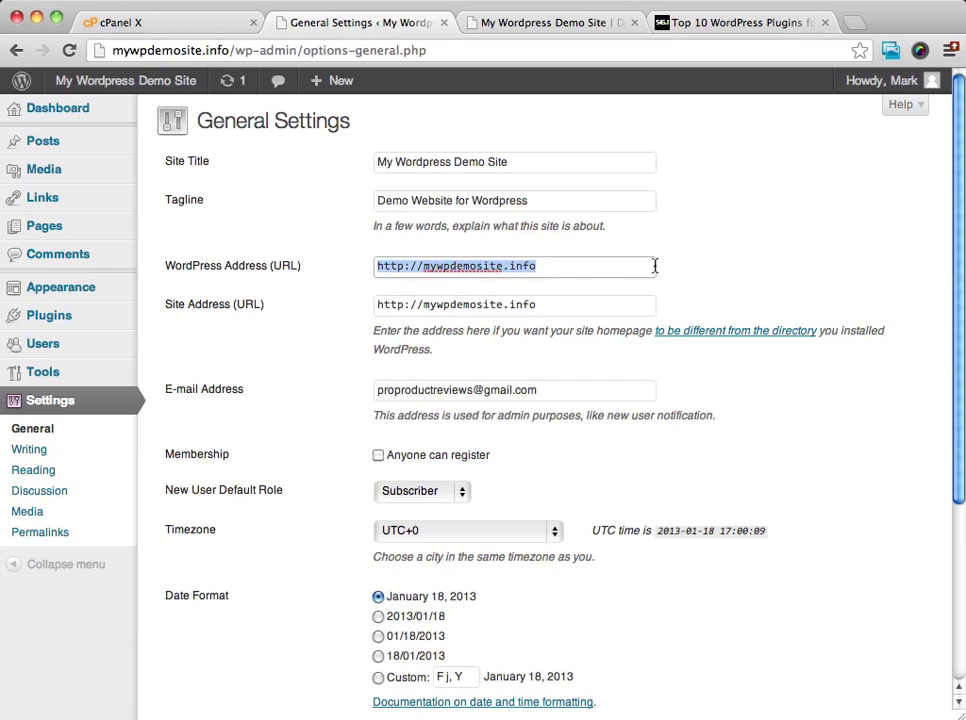
left_click(566, 265)
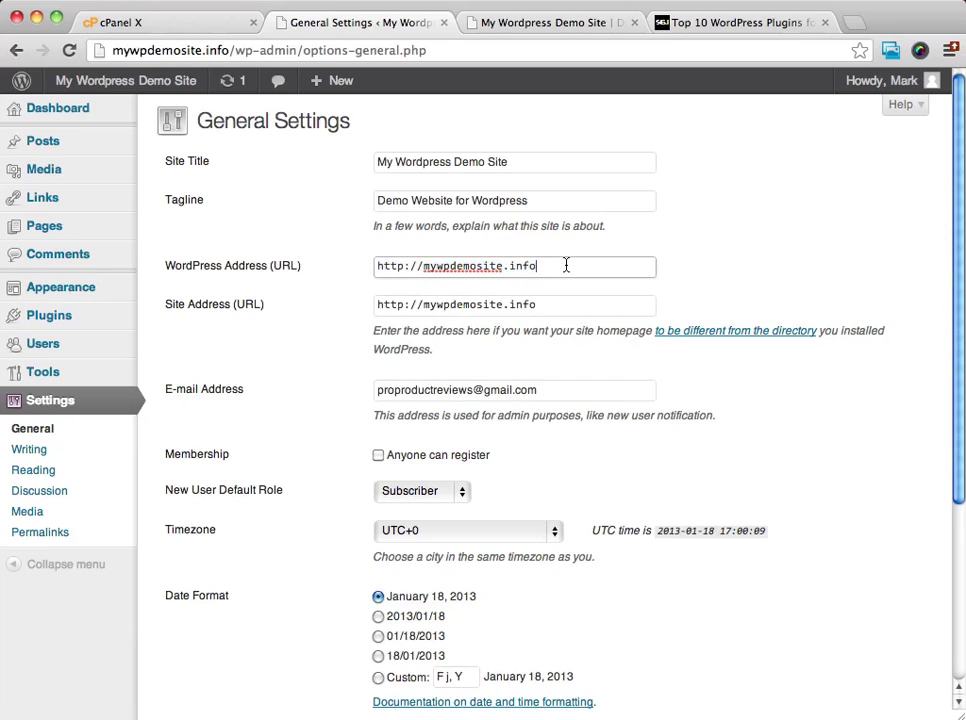
type("/blog")
key("BackSpace")
key("BackSpace")
key("BackSpace")
Review the remaining general settings and save the page.
scroll(648, 382, "down", 3)
scroll(648, 382, "down", 3)
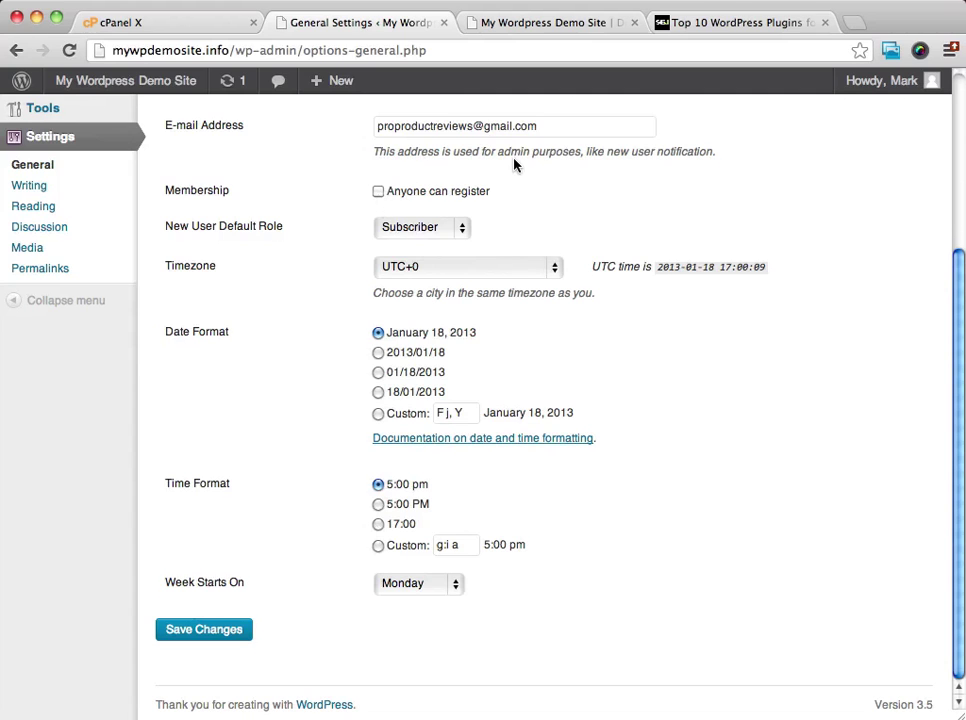
scroll(338, 278, "up", 3)
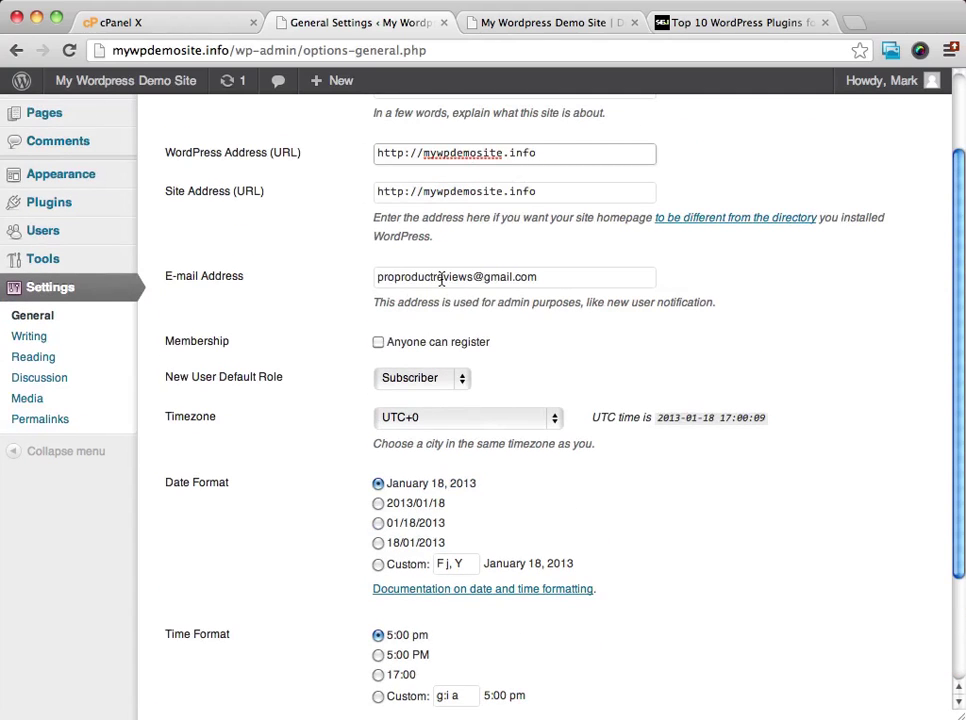
scroll(300, 495, "down", 3)
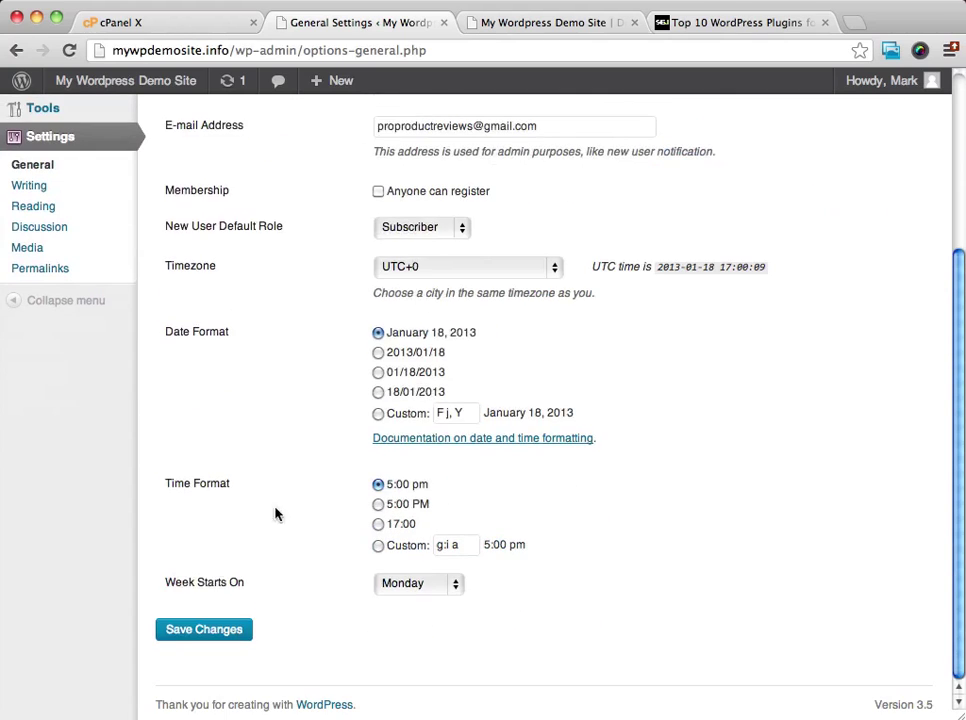
left_click(221, 643)
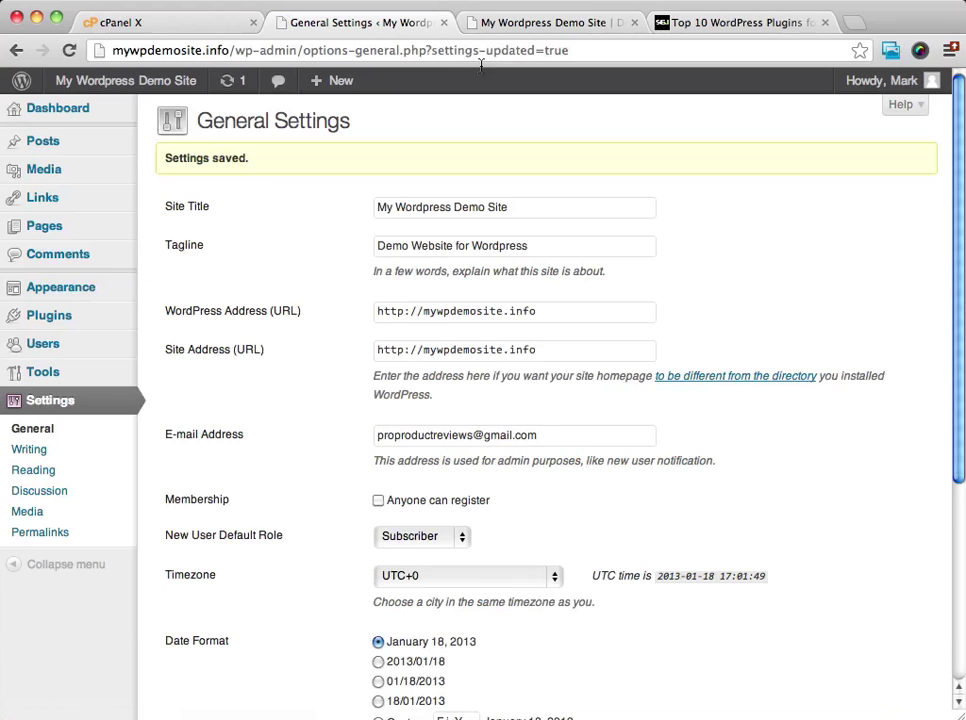
scroll(617, 216, "down", 5)
scroll(617, 220, "up", 5)
left_click_drag(293, 162, 162, 158)
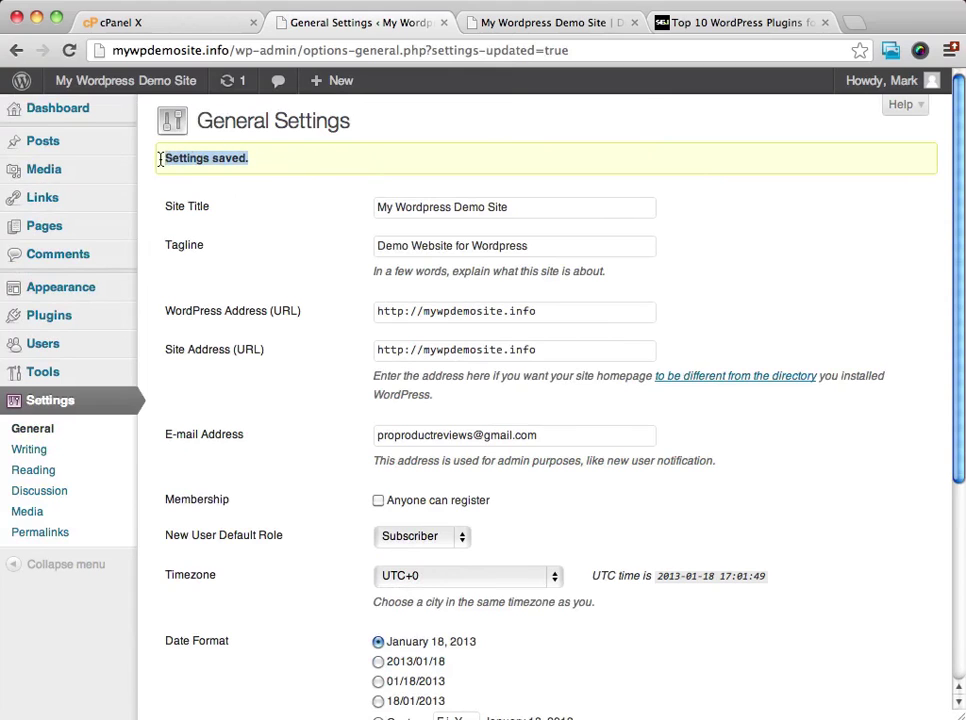
left_click(304, 161)
Open the Writing Settings page and look over its formatting, default category and post-via-e-mail options.
scroll(664, 155, "down", 3)
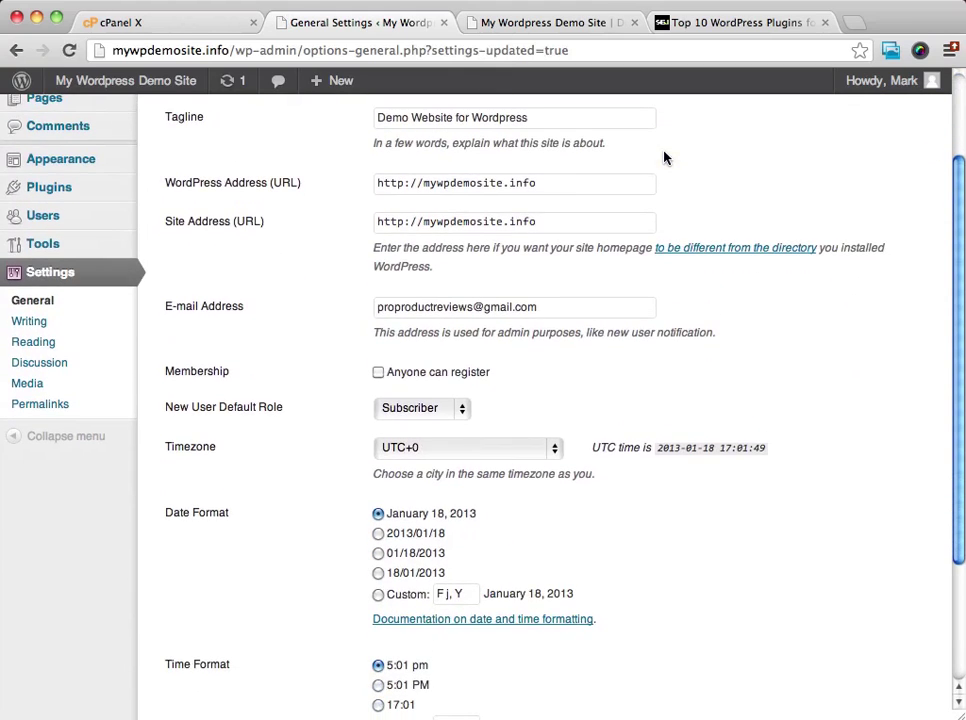
left_click(18, 326)
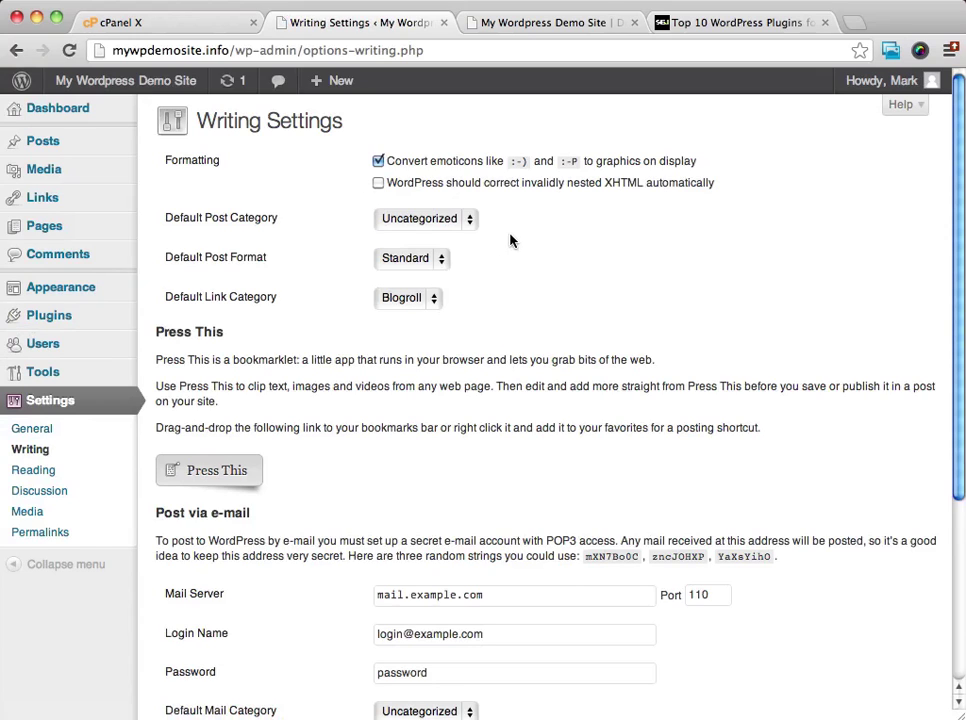
scroll(420, 205, "down", 2)
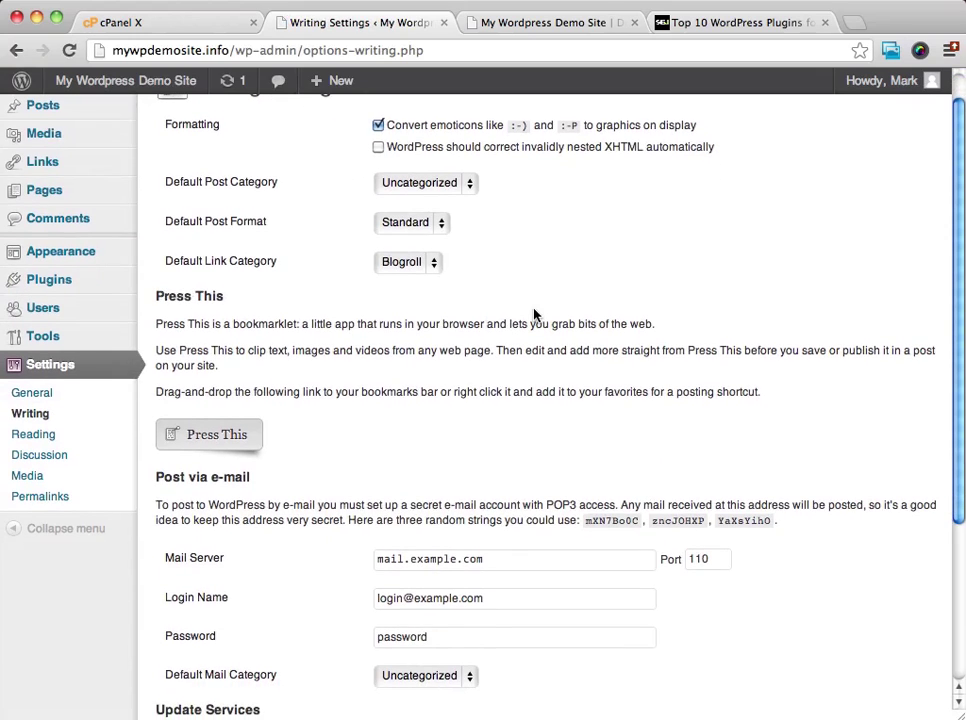
scroll(533, 312, "up", 1)
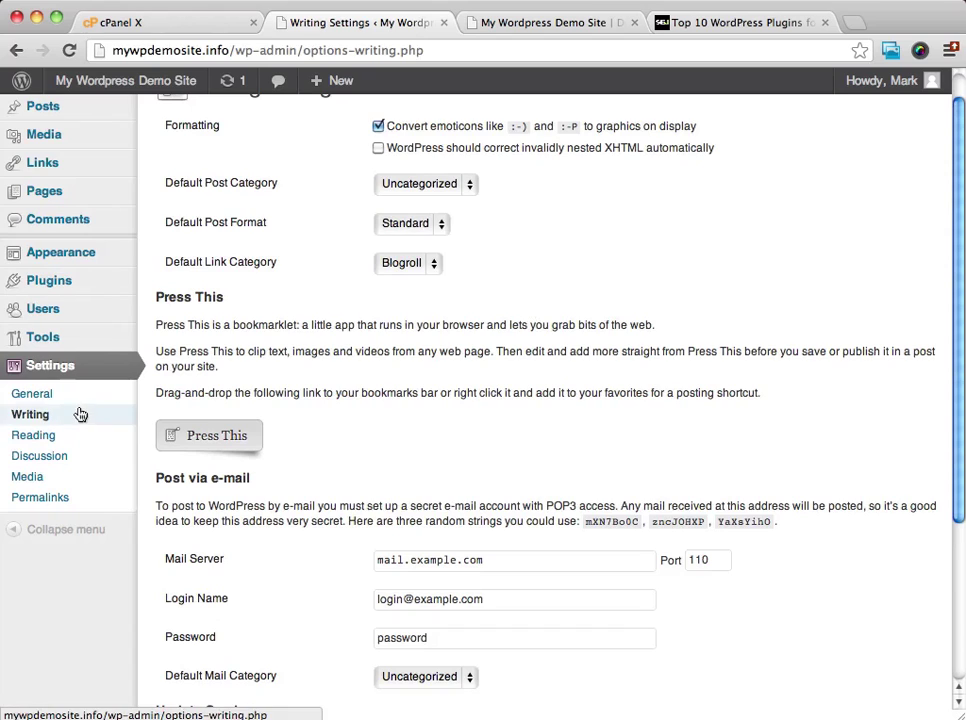
Open the Reading Settings page and review the front page display option.
left_click(28, 436)
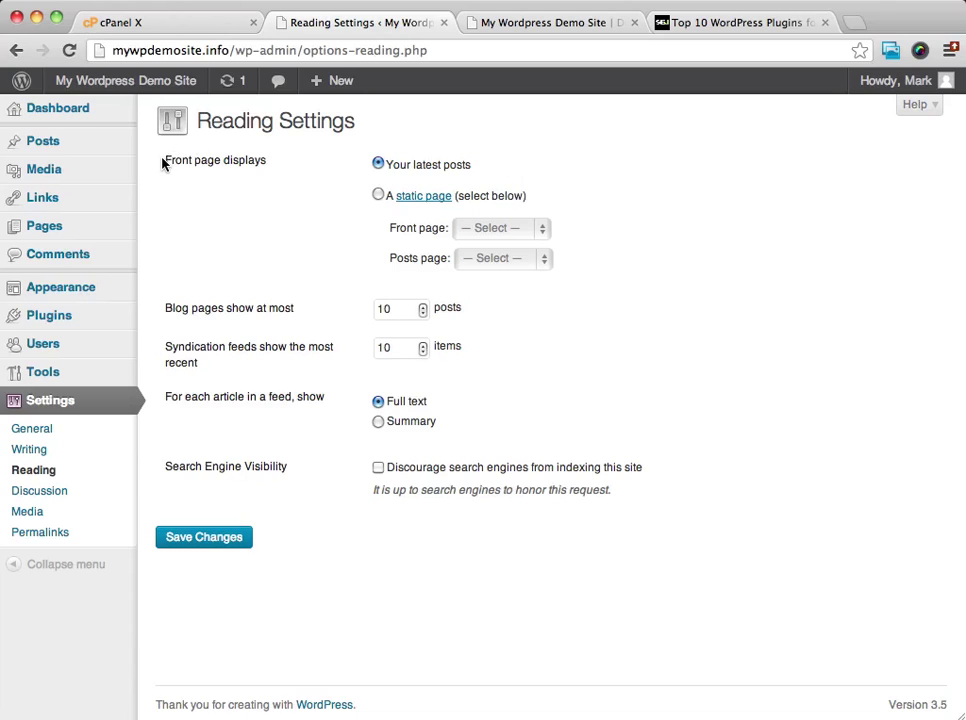
left_click_drag(165, 161, 268, 163)
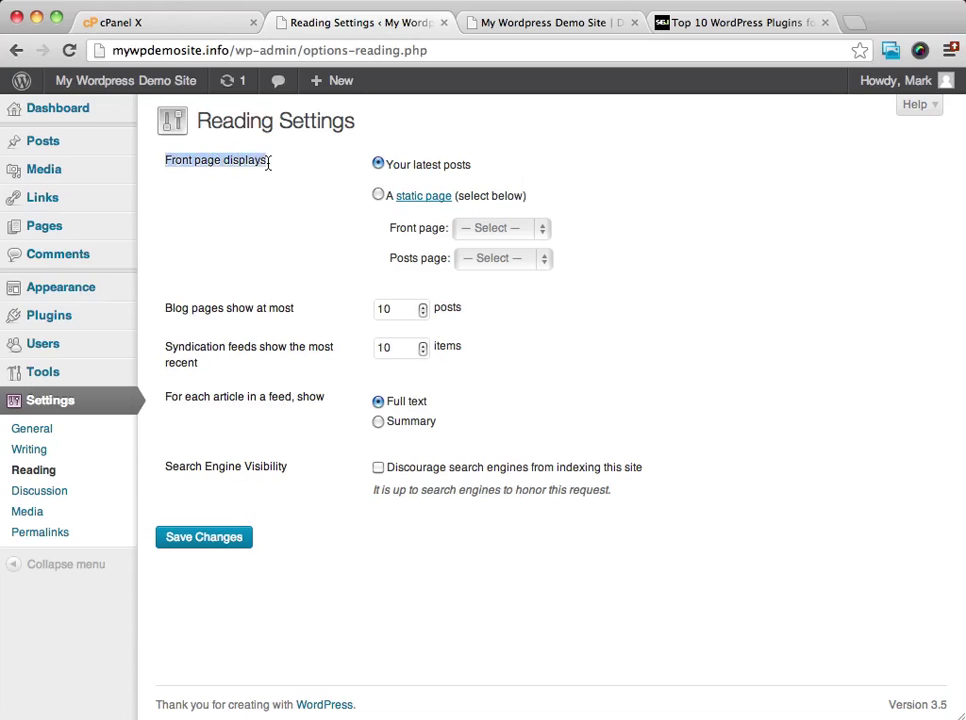
left_click(605, 150)
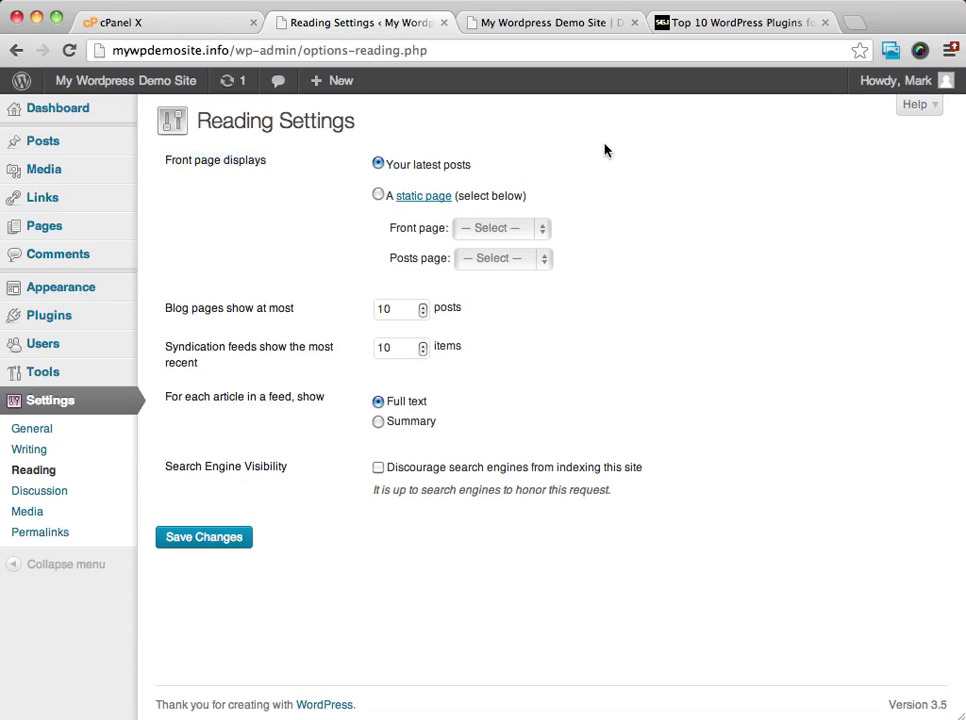
Set the front page to display a static page, choose Sample Page as the front page, and save the settings.
left_click(377, 194)
left_click(518, 231)
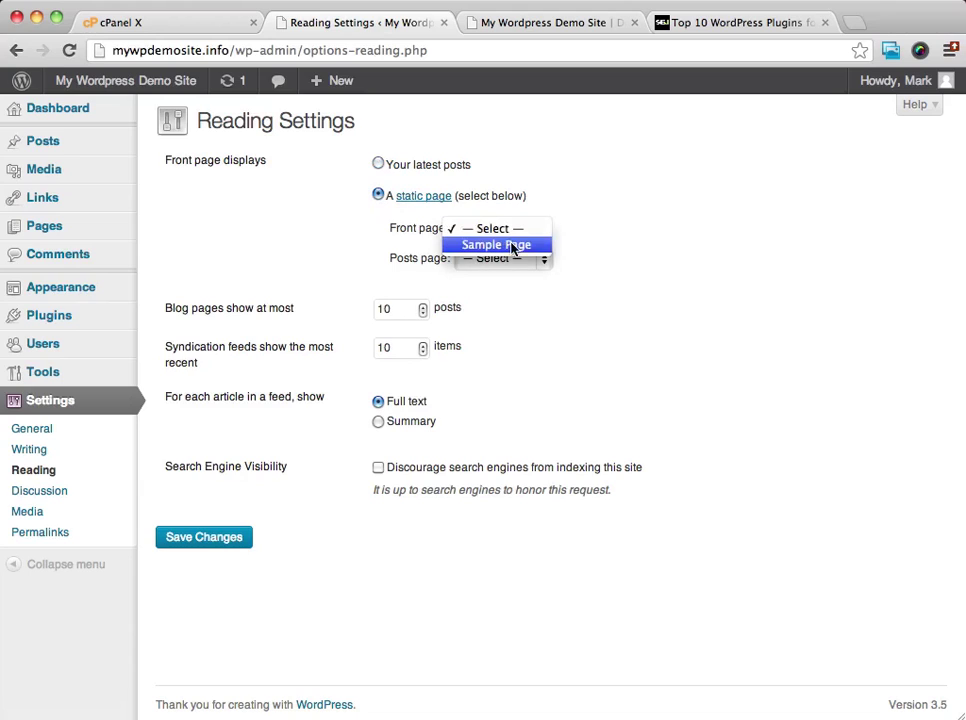
left_click(514, 246)
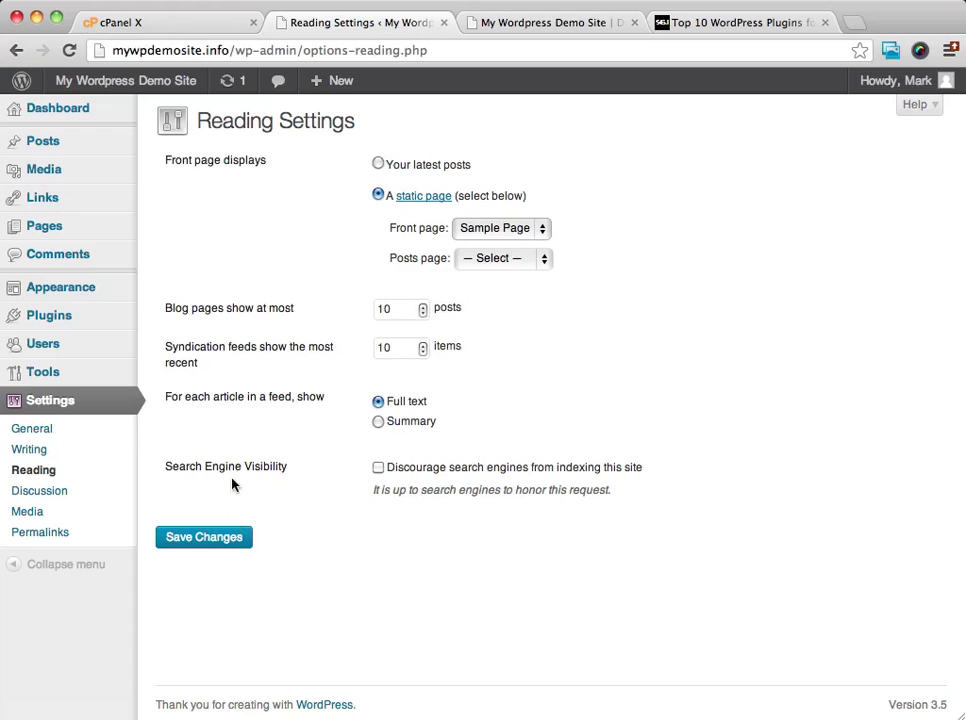
left_click(209, 539)
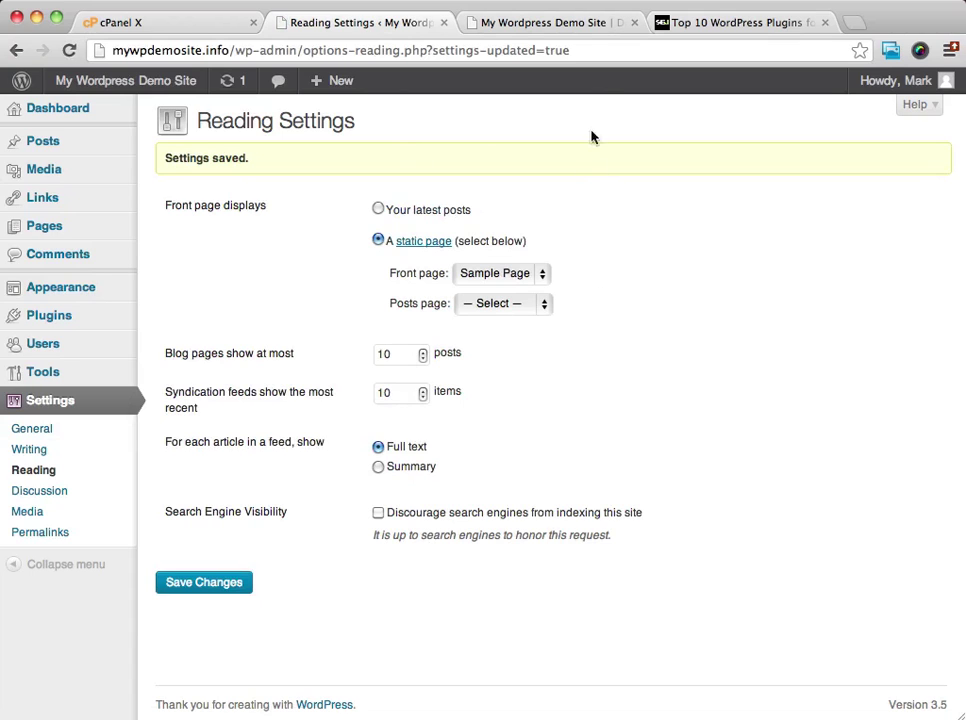
View the live site, reload its home page and examine the front page content from header to footer.
left_click(559, 24)
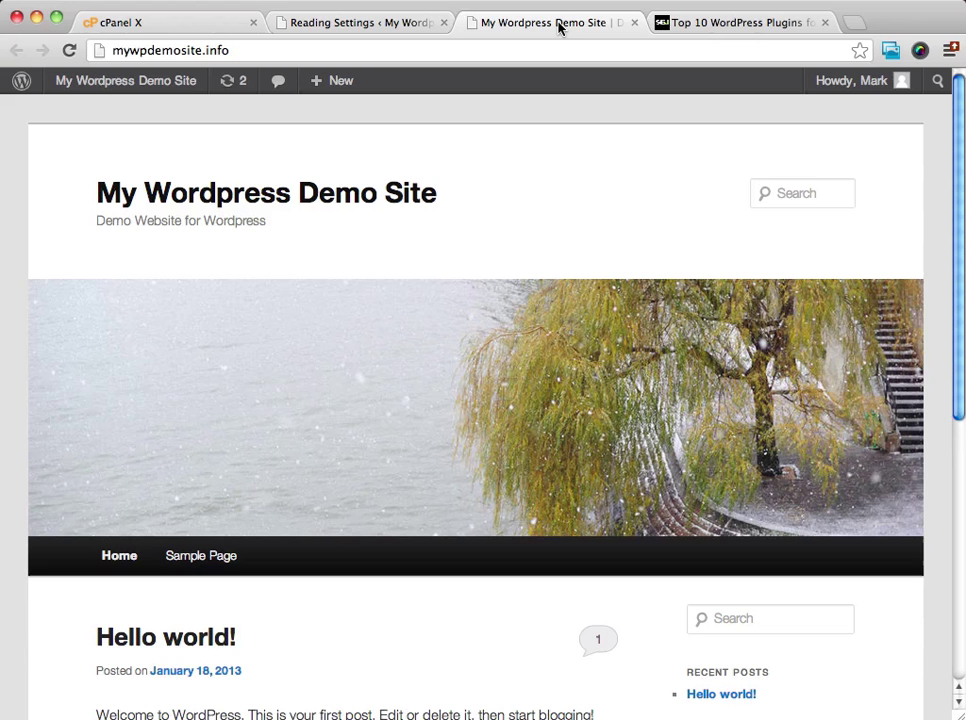
left_click(239, 198)
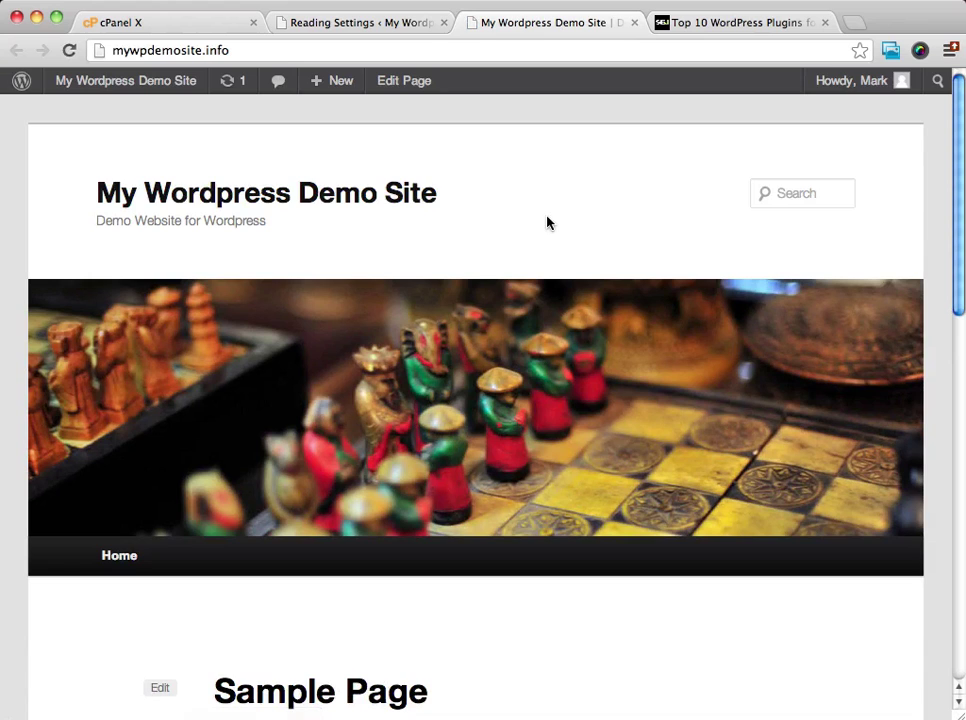
scroll(500, 168, "down", 3)
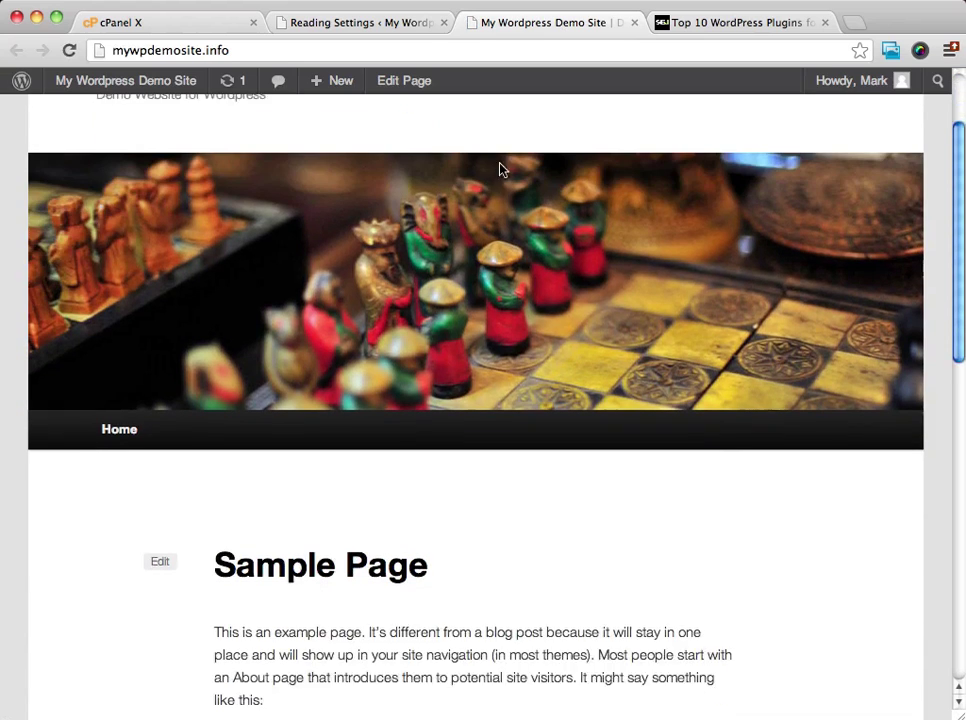
scroll(492, 222, "up", 3)
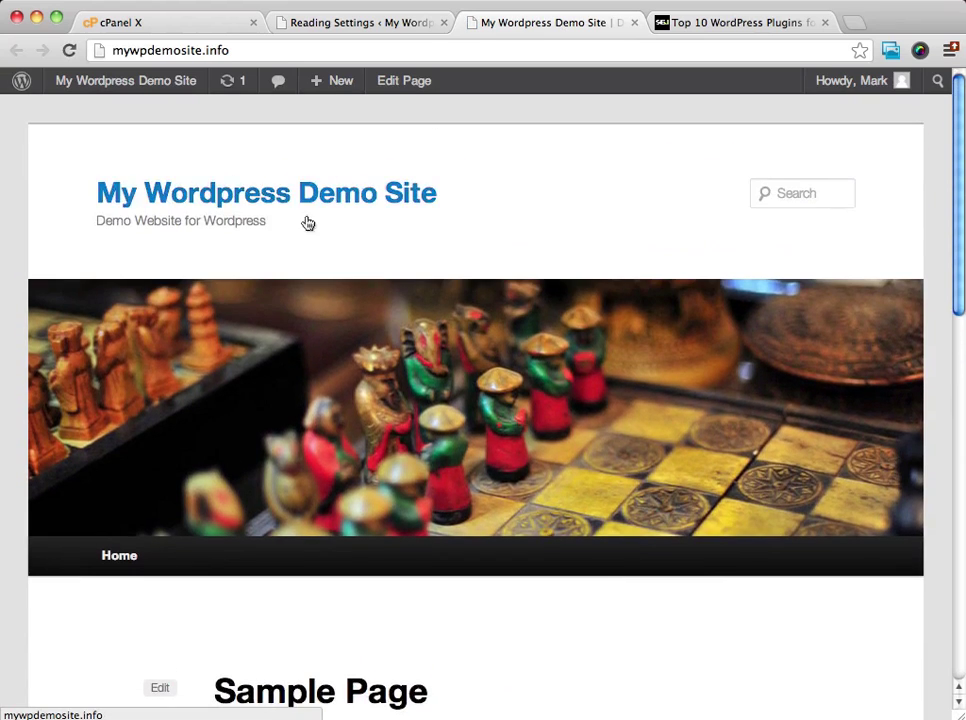
scroll(558, 175, "down", 5)
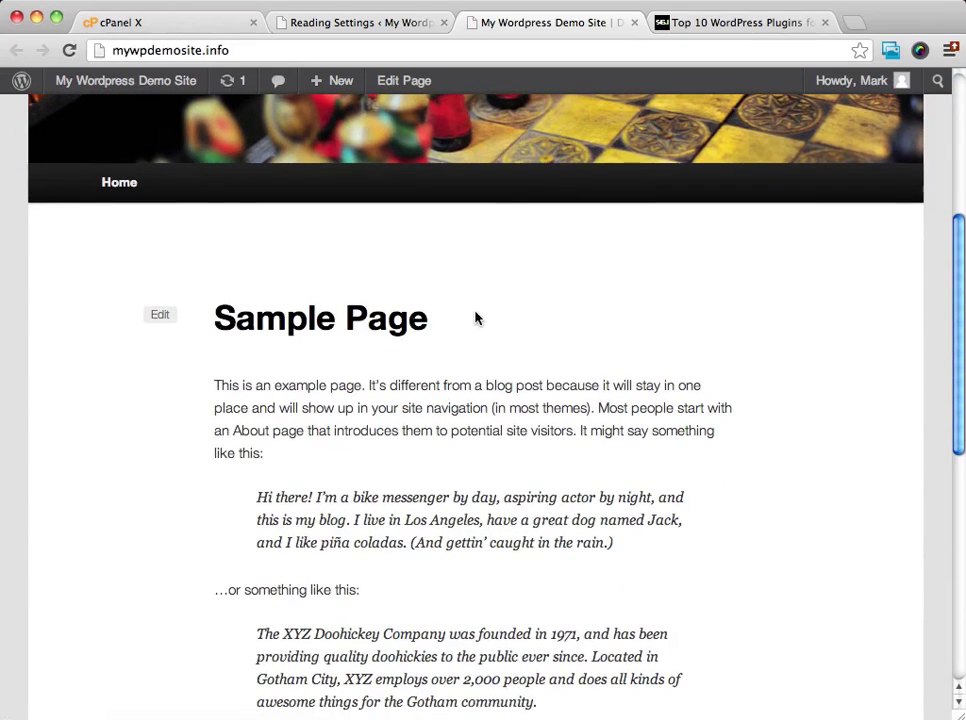
scroll(476, 317, "down", 5)
scroll(476, 317, "down", 2)
scroll(476, 317, "up", 10)
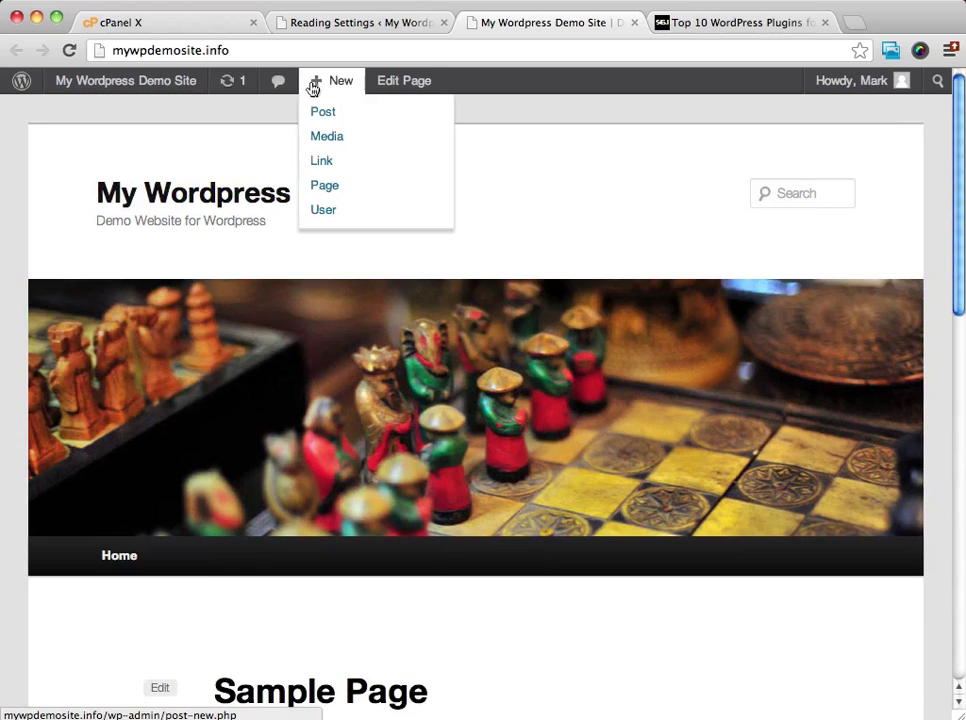
Return to Reading Settings, set the front page to display your latest posts, and save the settings.
left_click(405, 22)
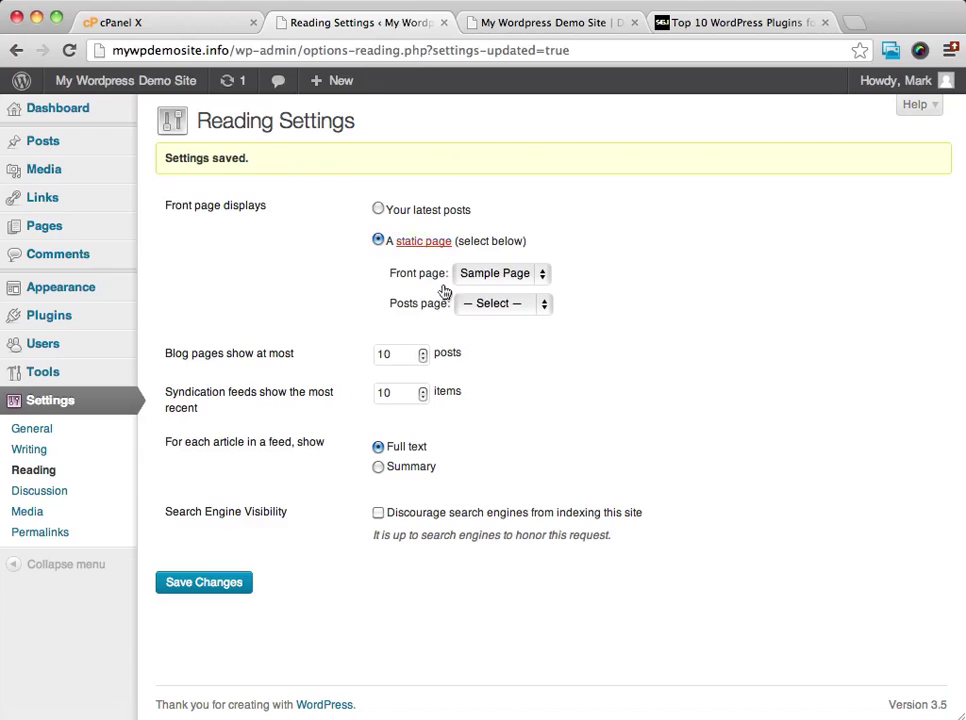
left_click(378, 210)
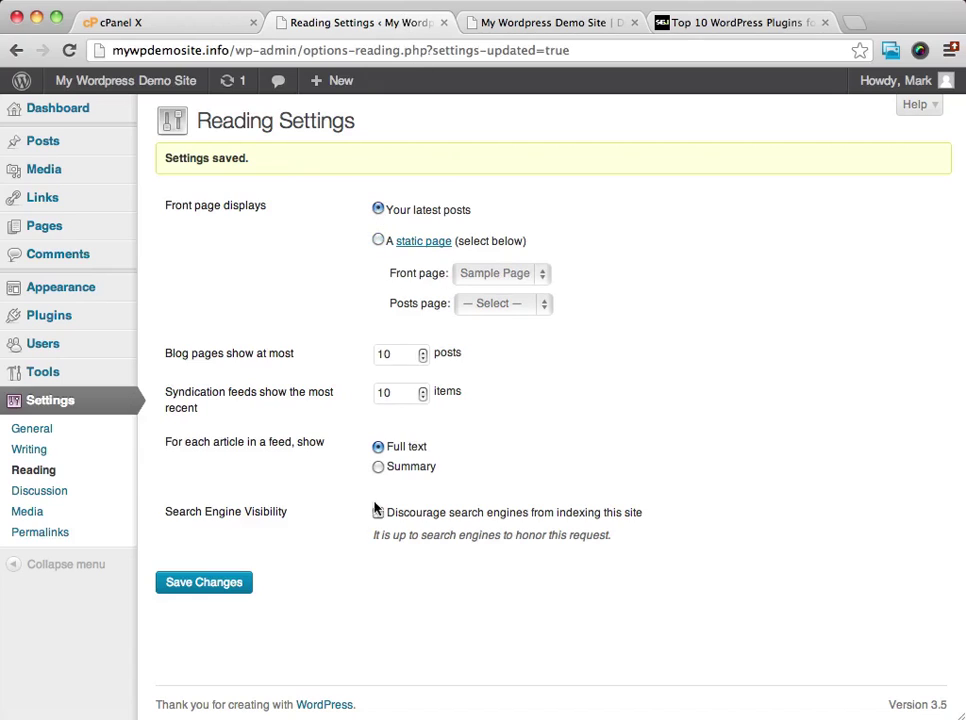
left_click(219, 590)
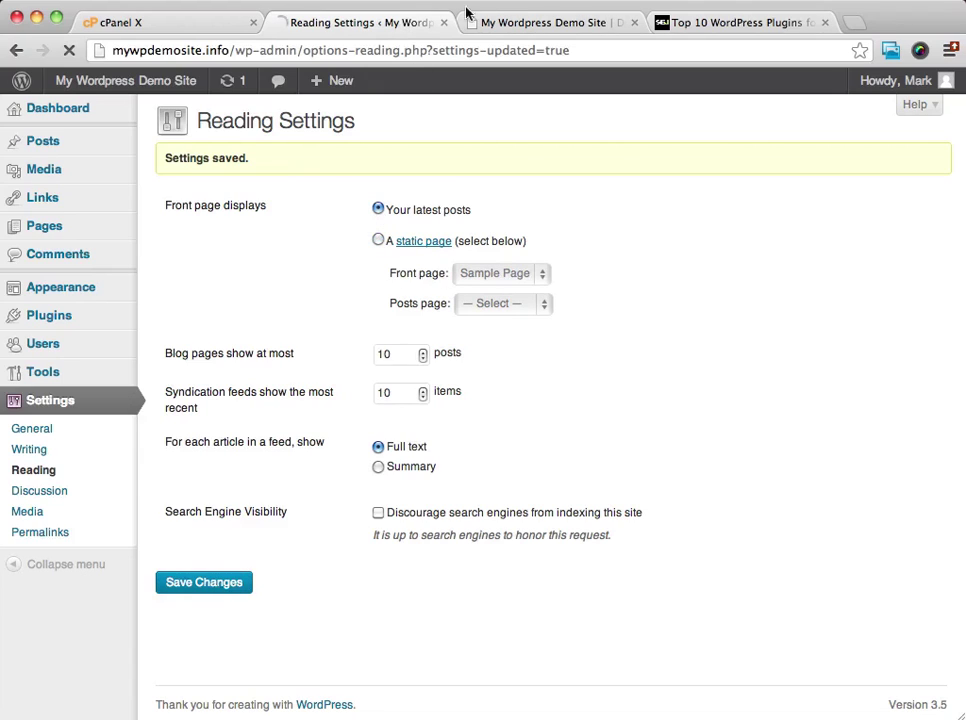
Reload the live site and check the posts displayed on its home page.
left_click(629, 20)
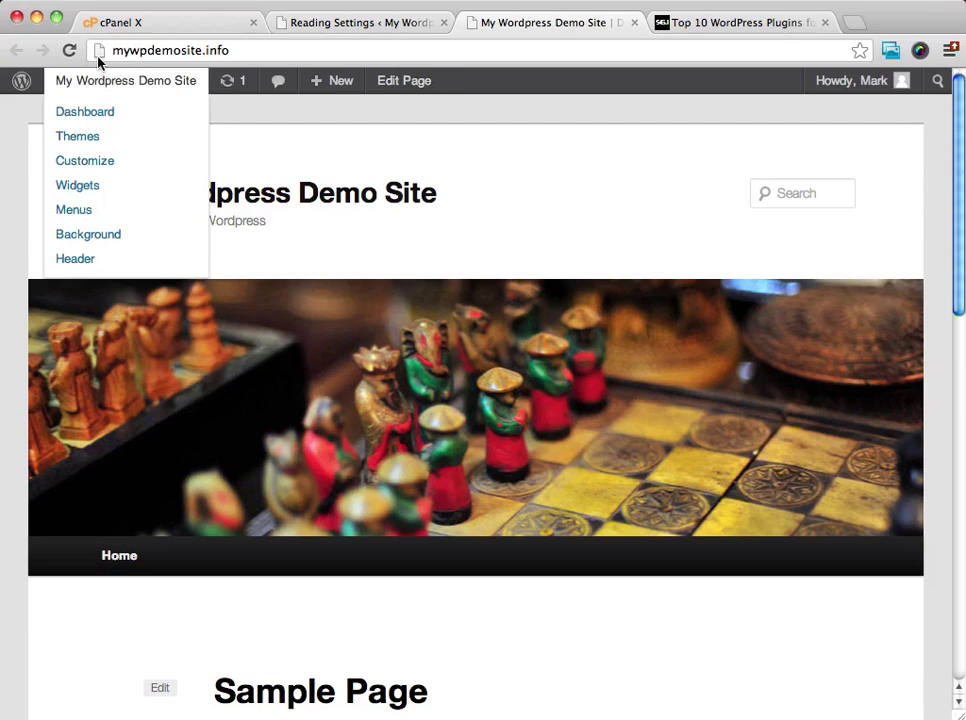
left_click(69, 50)
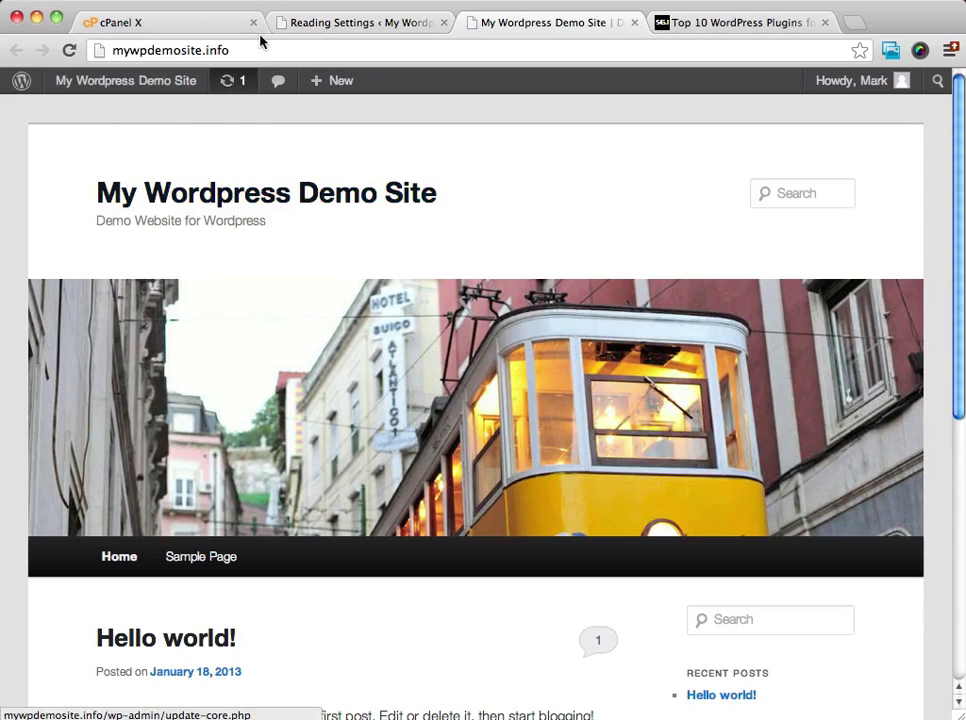
scroll(511, 172, "down", 4)
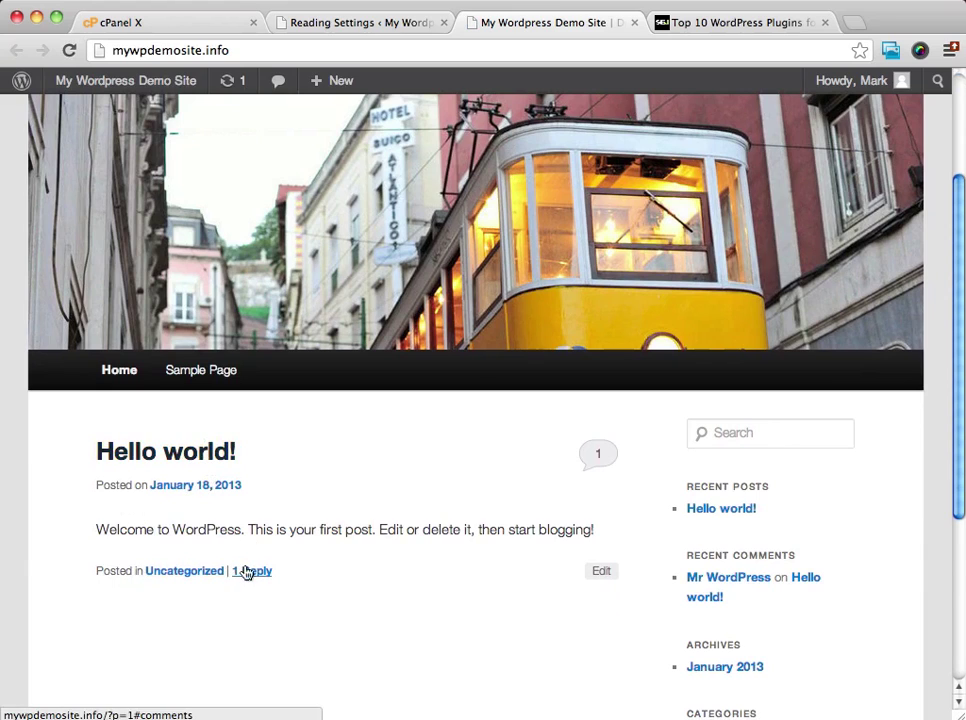
Look over the Hello world! post on the live home page, and return to the Reading Settings page.
scroll(358, 474, "down", 1)
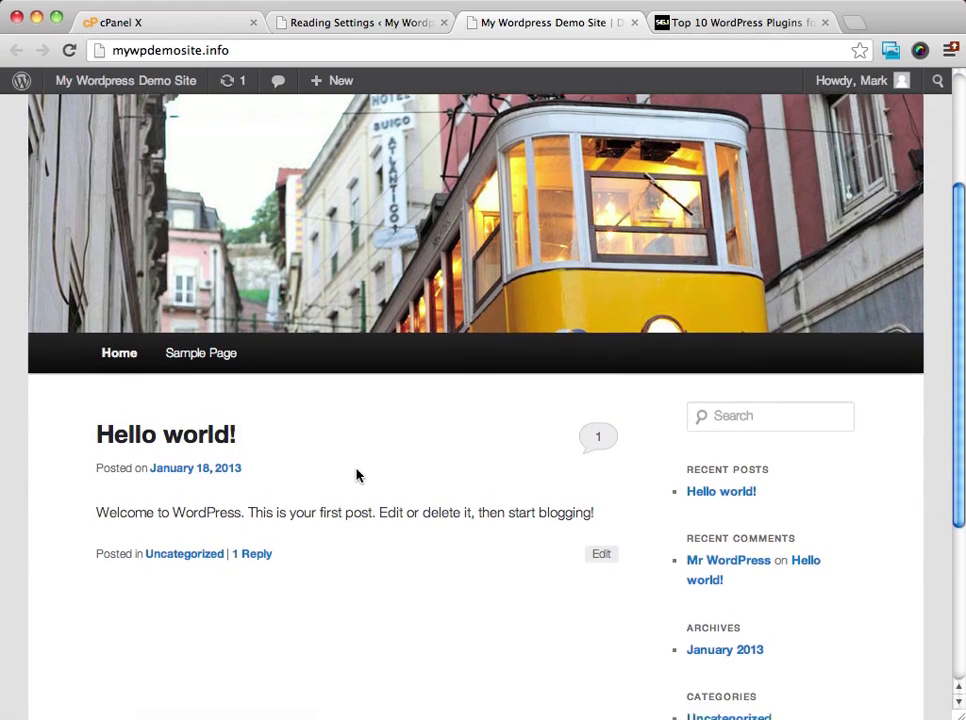
scroll(358, 474, "down", 3)
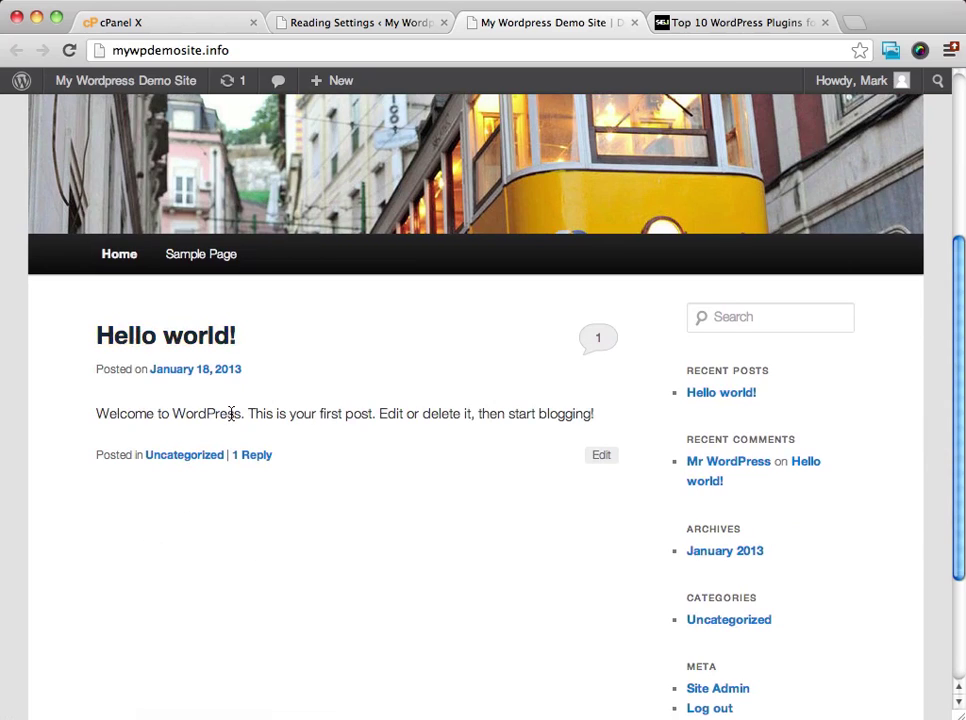
left_click(395, 20)
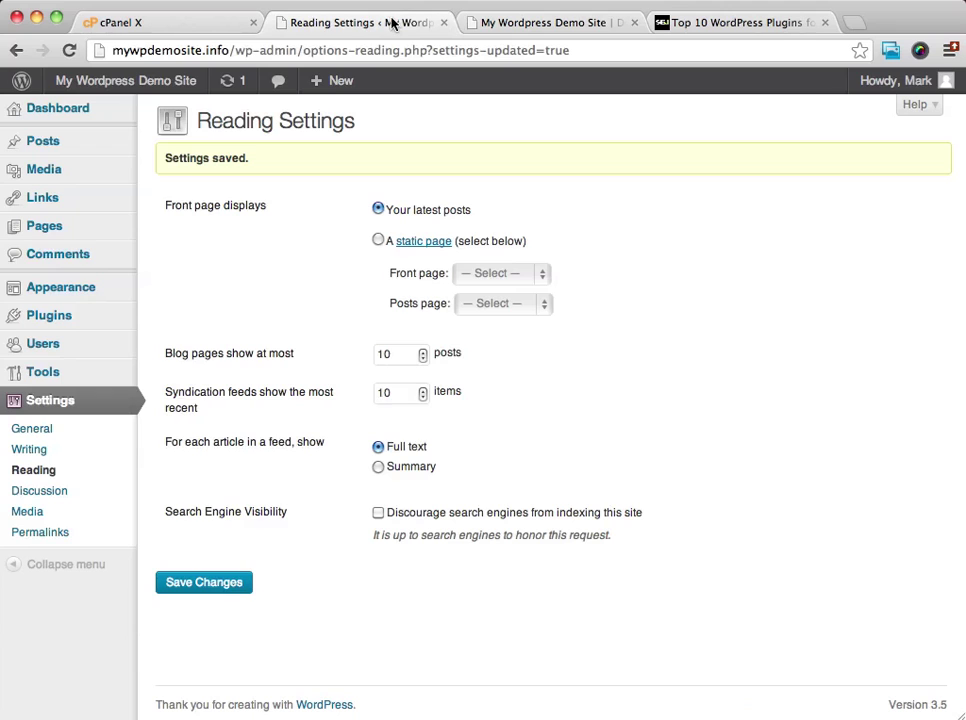
Open the Discussion settings and disable the option allowing people to post comments on new articles.
left_click(44, 494)
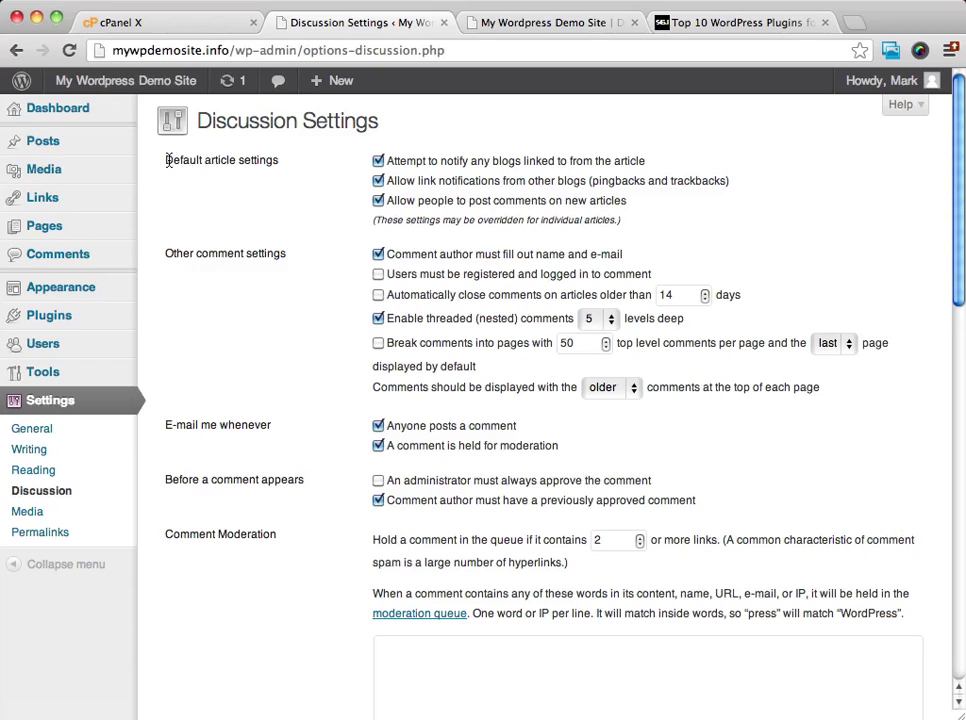
left_click_drag(165, 160, 273, 160)
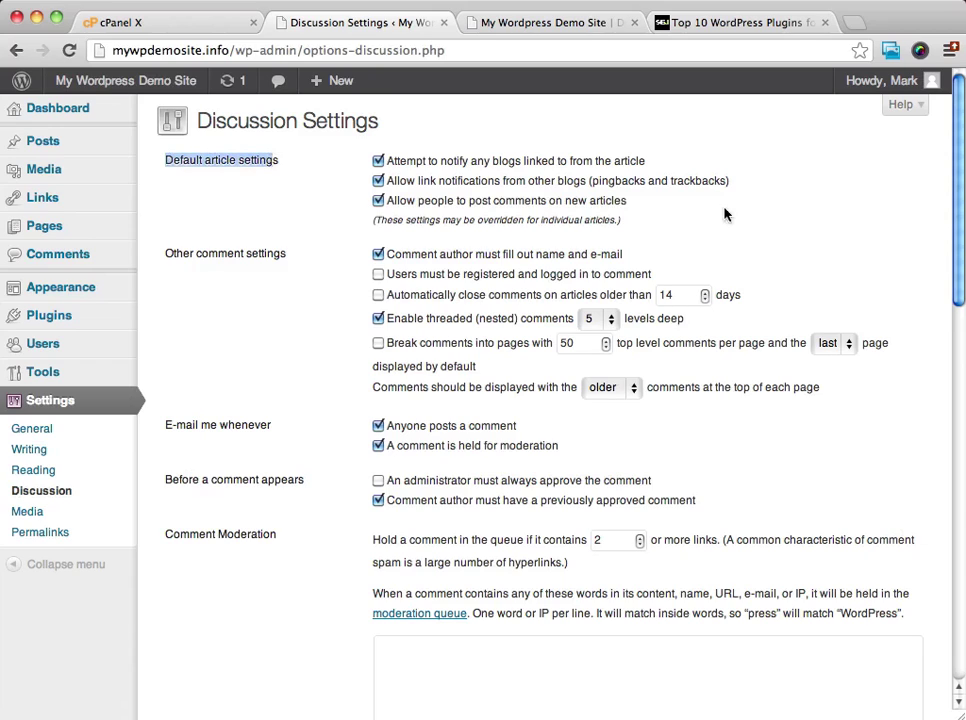
left_click(780, 203)
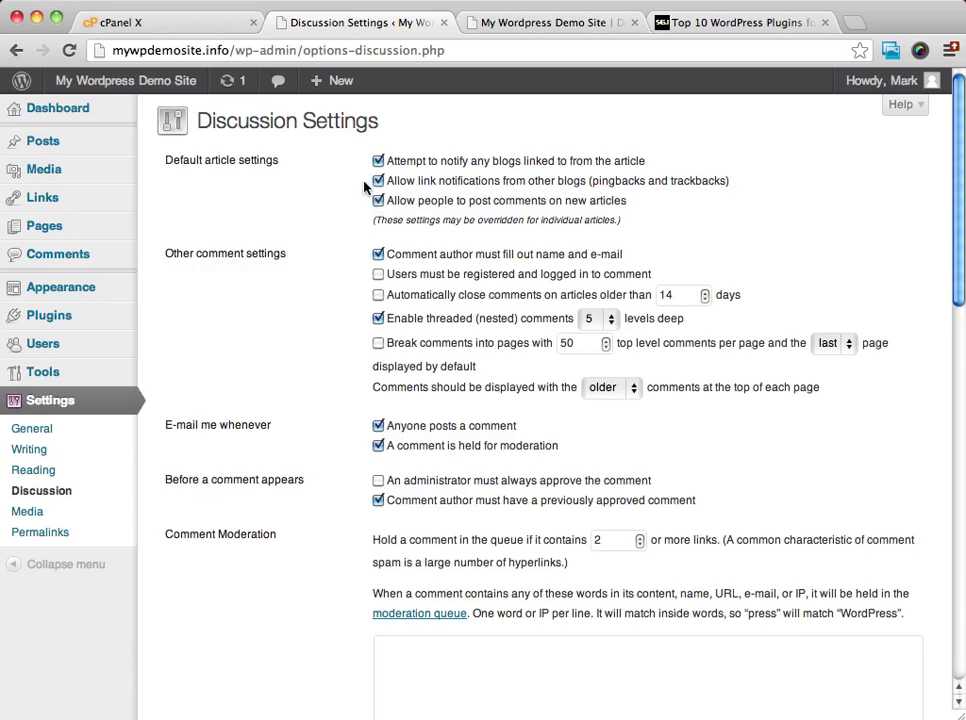
left_click(378, 203)
Disable the e-mail notifications for anyone posting a comment and for comments held for moderation.
scroll(780, 225, "down", 1)
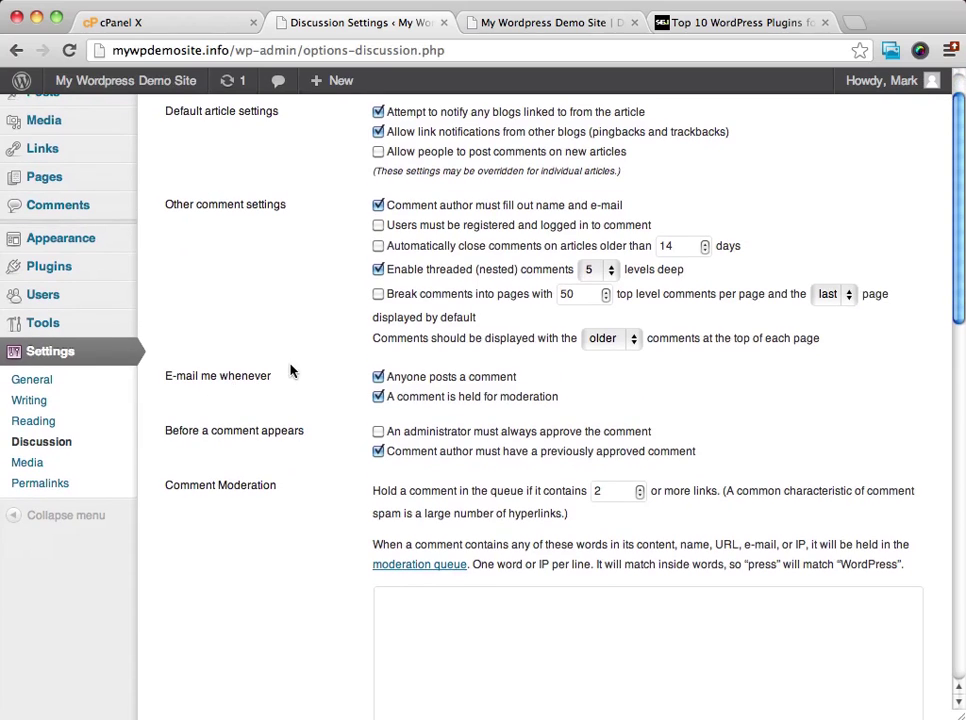
scroll(295, 335, "down", 5)
scroll(319, 166, "up", 2)
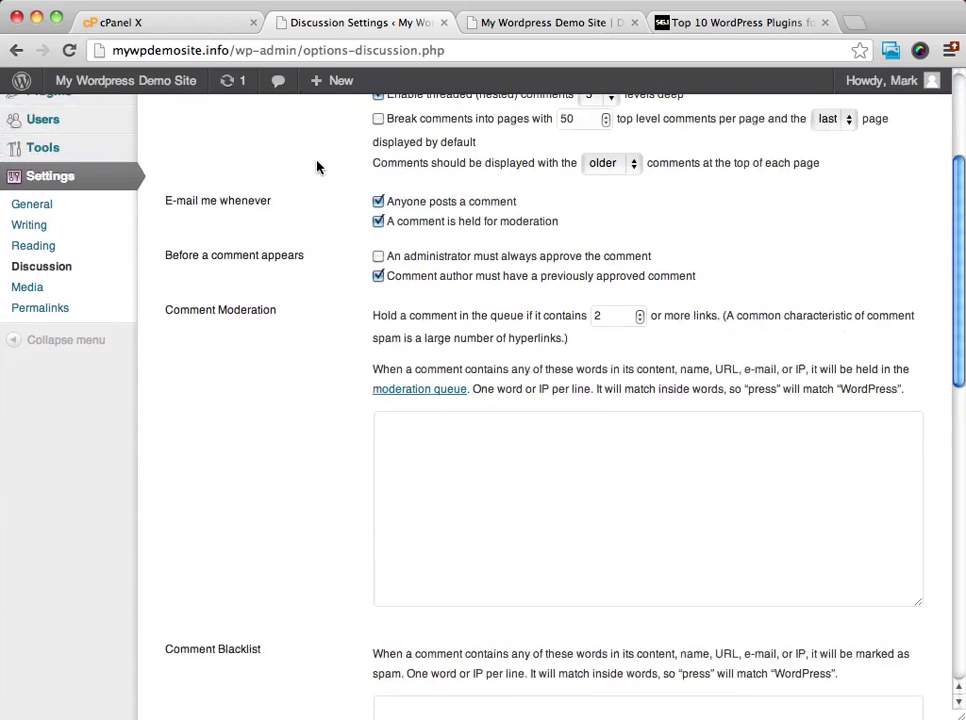
left_click(380, 228)
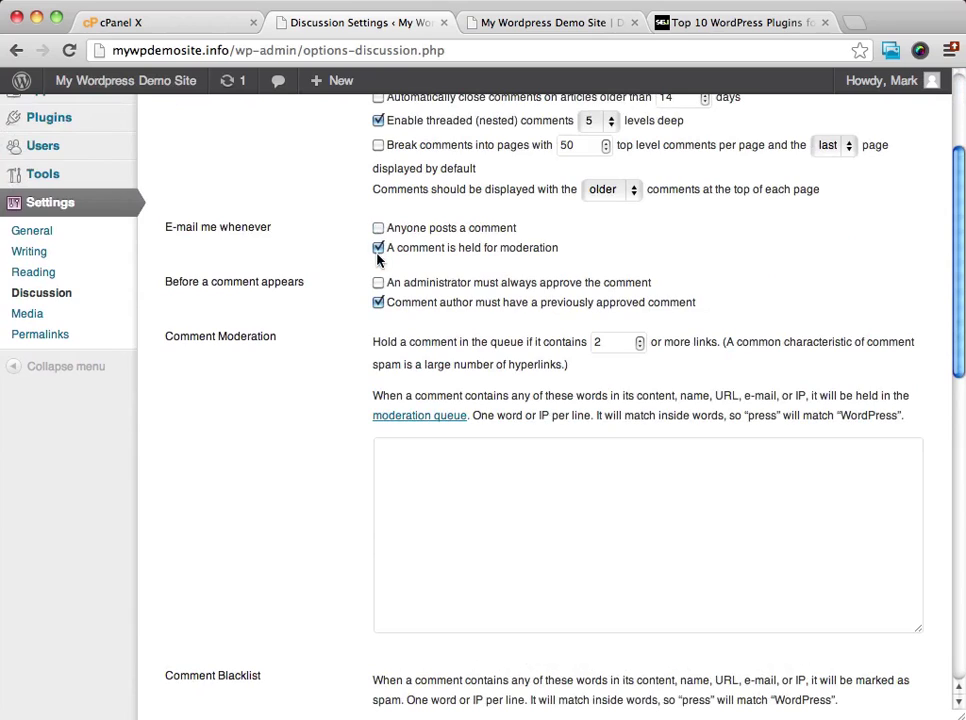
left_click(378, 249)
Examine the comment moderation, blacklist and avatar options, switching Show Avatars off and on again and highlighting the Maximum Rating label.
scroll(741, 243, "down", 1)
scroll(741, 243, "down", 5)
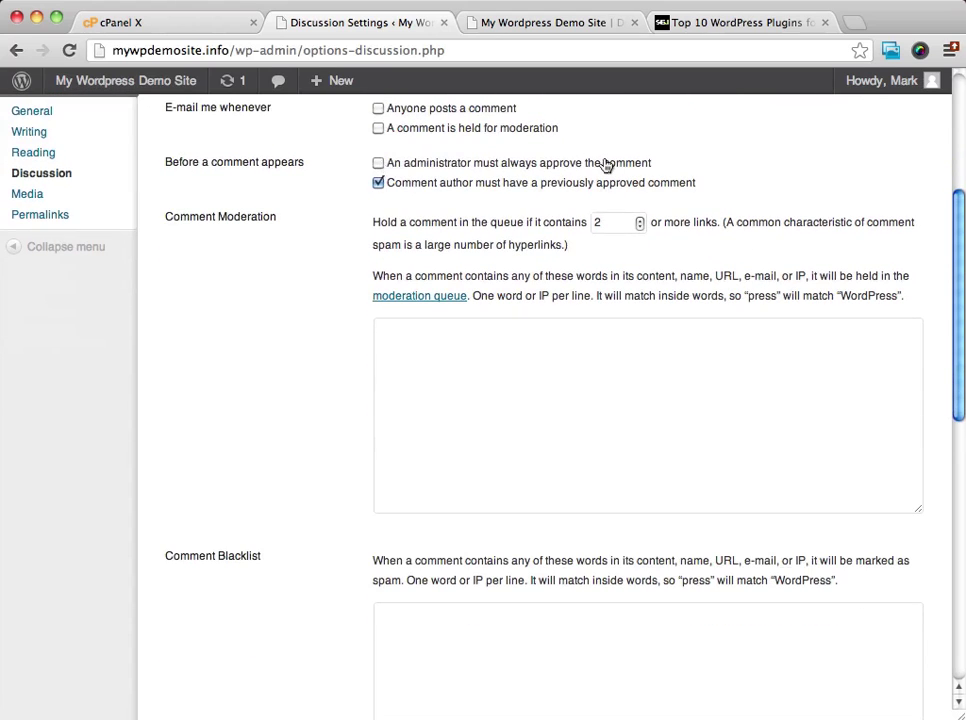
scroll(608, 285, "down", 5)
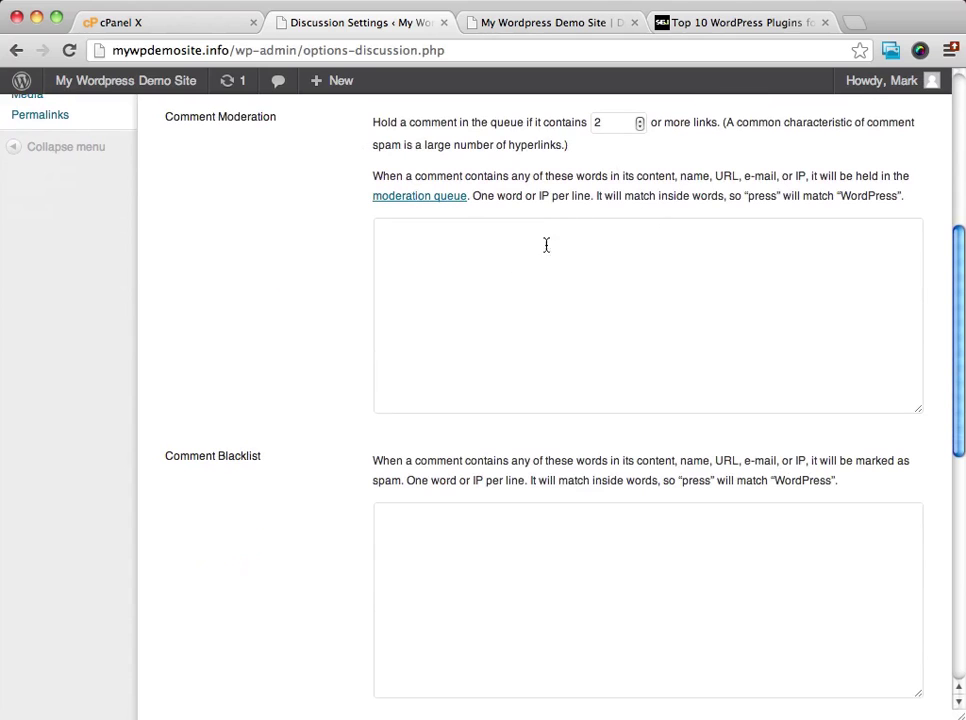
scroll(556, 226, "down", 12)
scroll(557, 228, "down", 12)
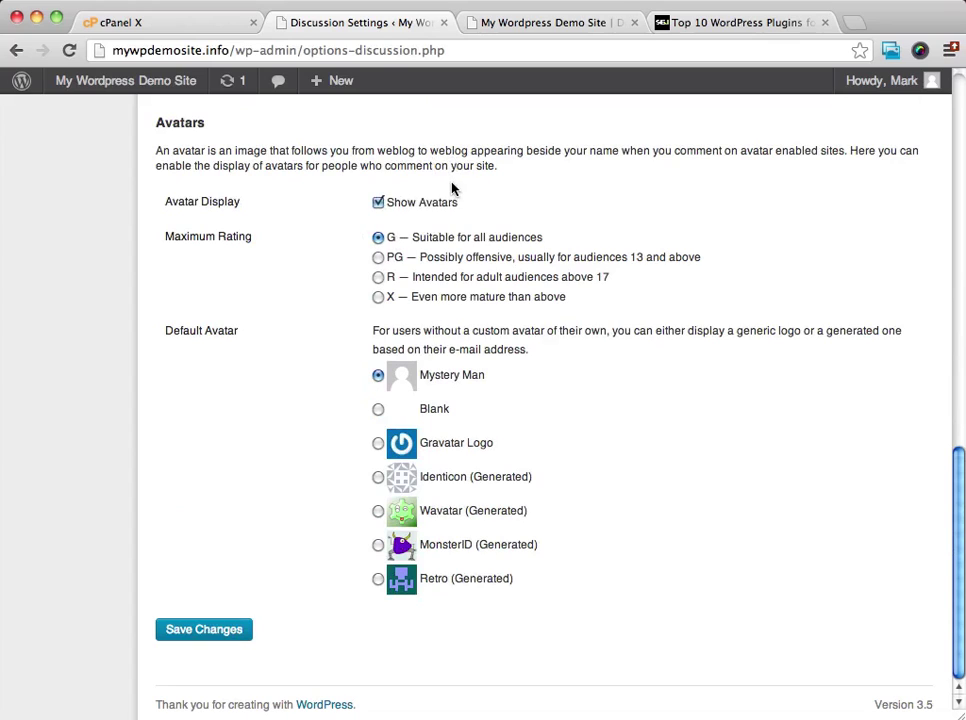
left_click(379, 205)
left_click(378, 205)
left_click_drag(167, 238, 270, 237)
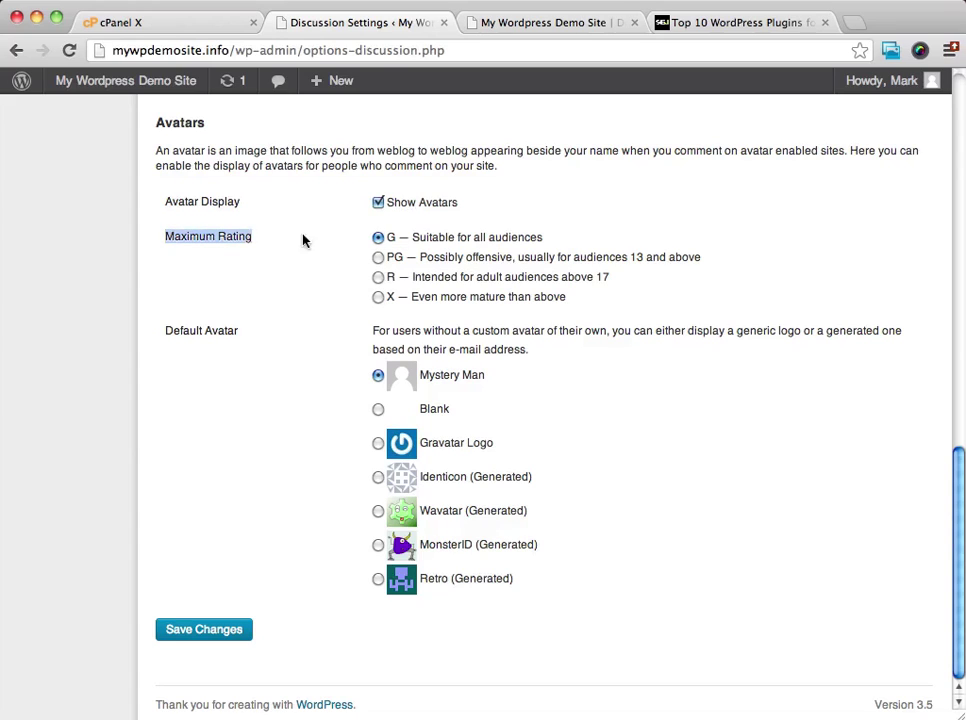
left_click(540, 235)
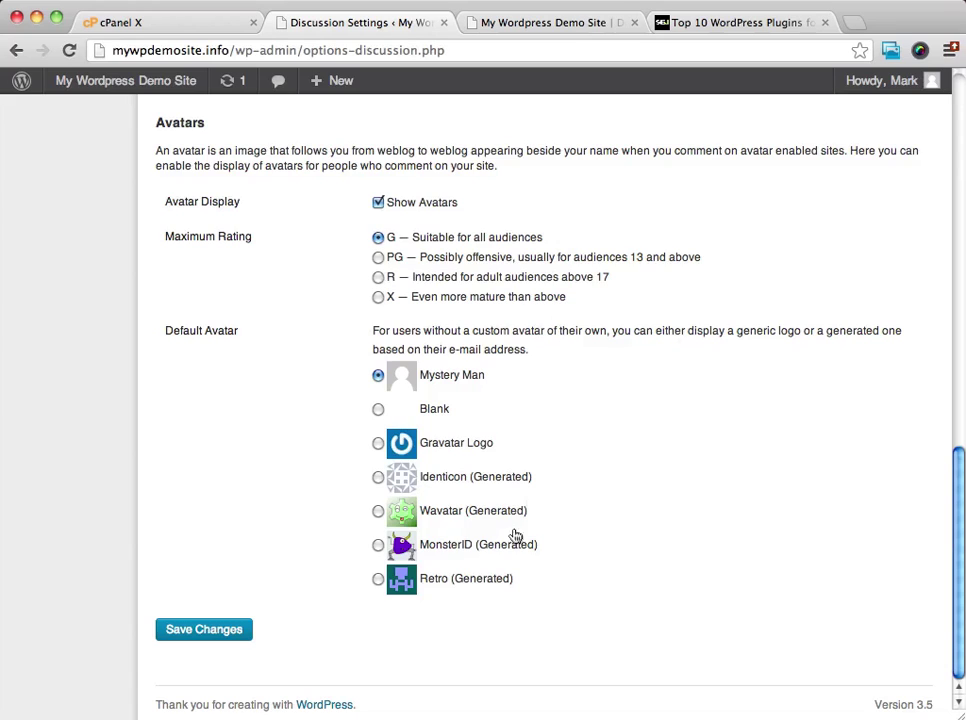
Try MonsterID and Gravatar Logo as the default avatar, settle on Mystery Man, and save the discussion settings.
left_click(380, 545)
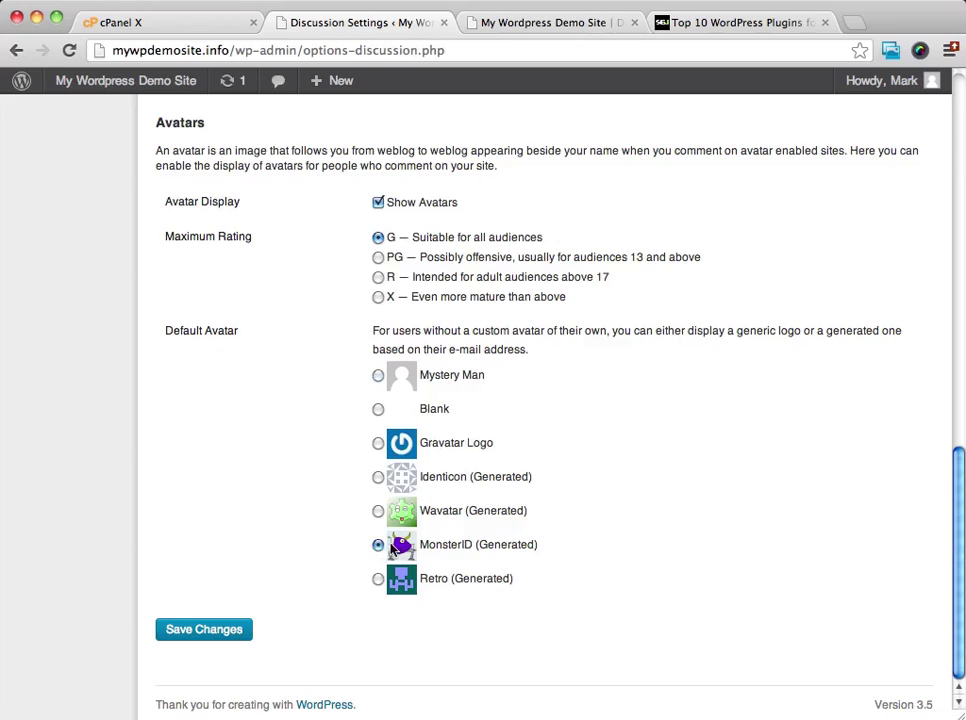
left_click(378, 443)
left_click(378, 376)
scroll(378, 382, "up", 10)
scroll(378, 382, "down", 10)
left_click(190, 629)
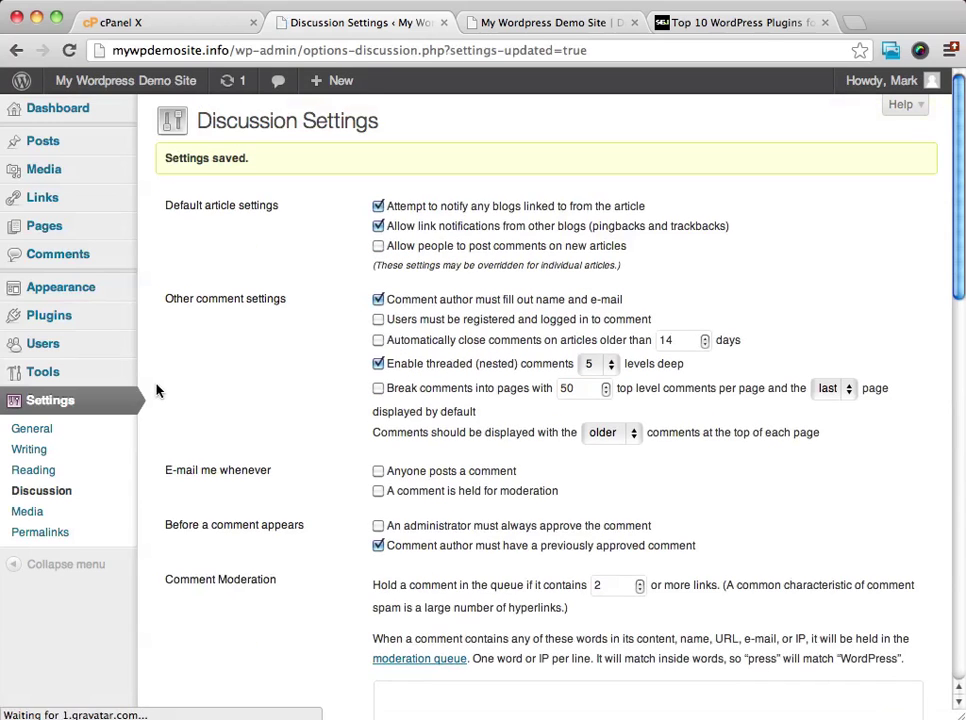
Open the Media settings, step the thumbnail width up and back to 150, and save the changes.
scroll(26, 427, "down", 2)
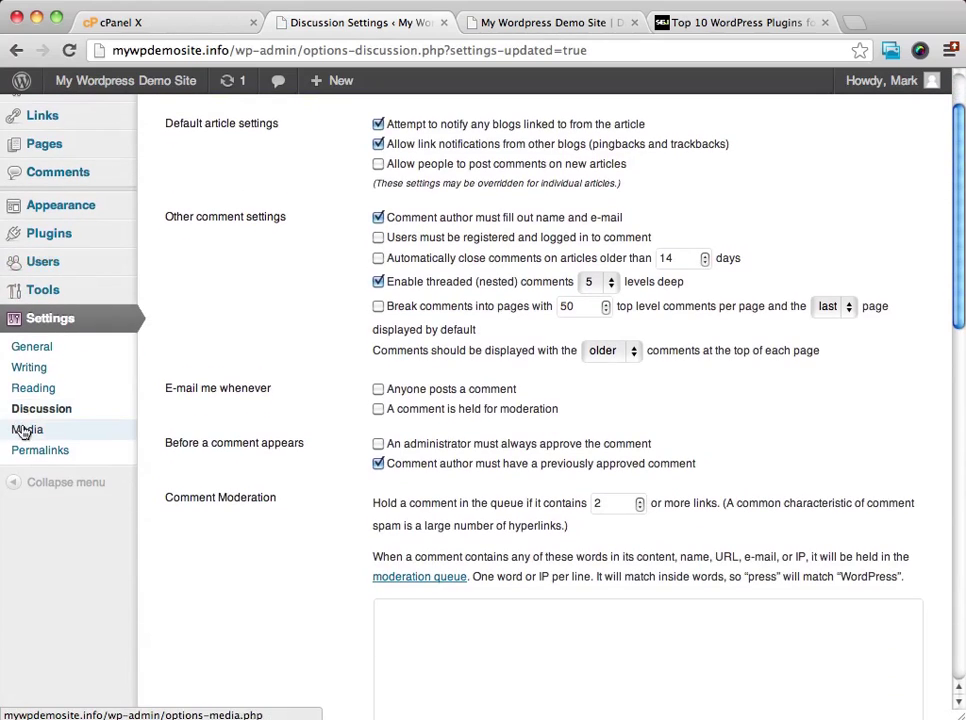
left_click(25, 430)
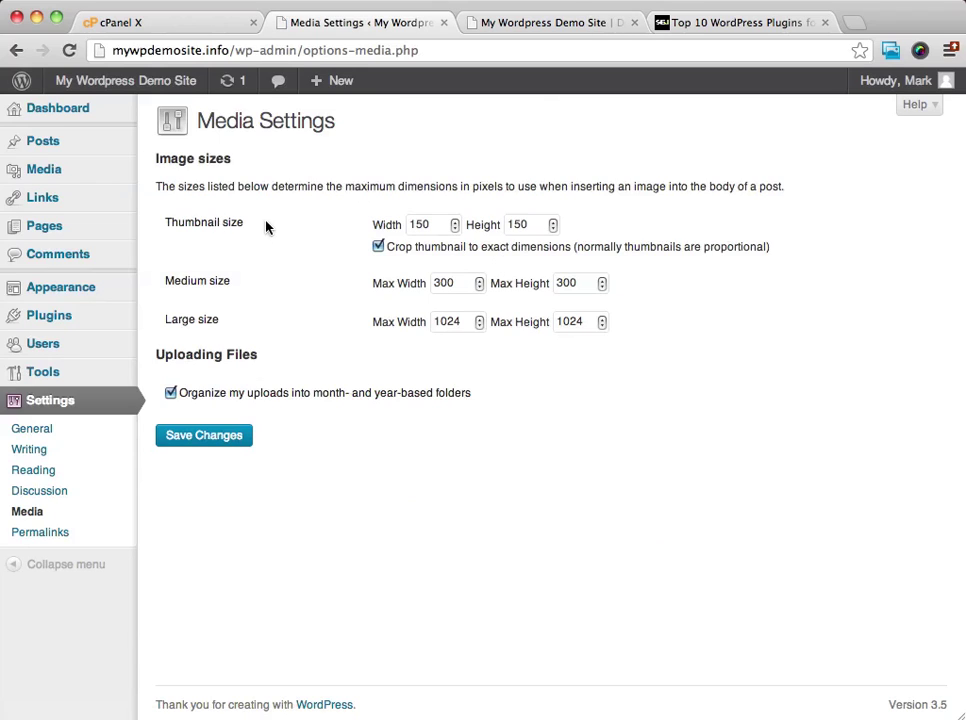
left_click(455, 224)
left_click(455, 229)
left_click(204, 436)
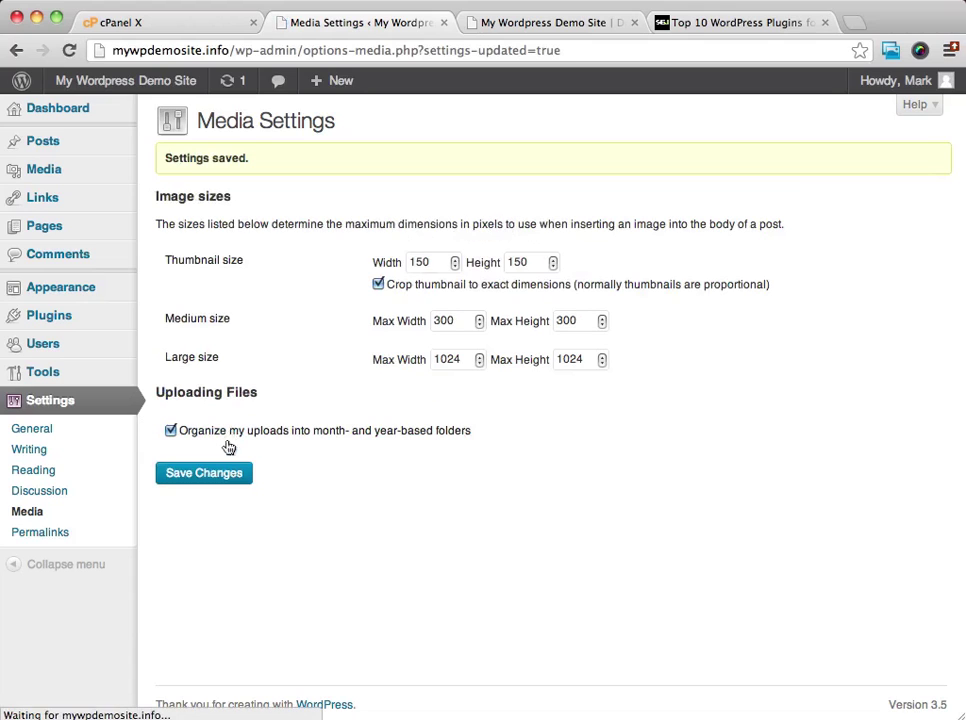
Open the Permalink settings, and view the Hello world! post on the live site to check its URL format.
left_click(40, 533)
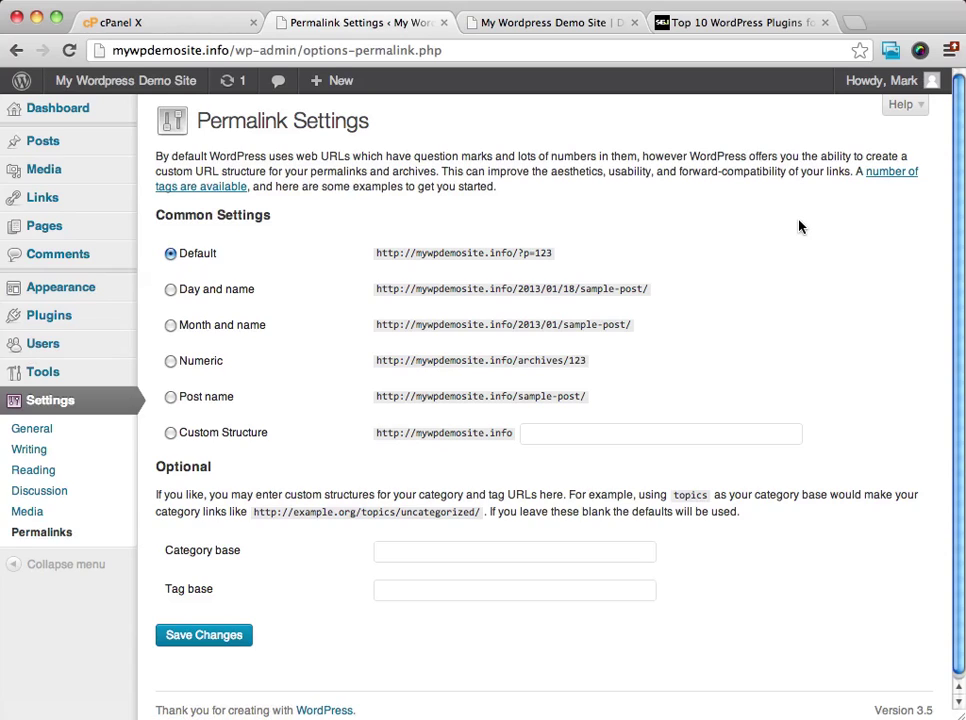
left_click(541, 24)
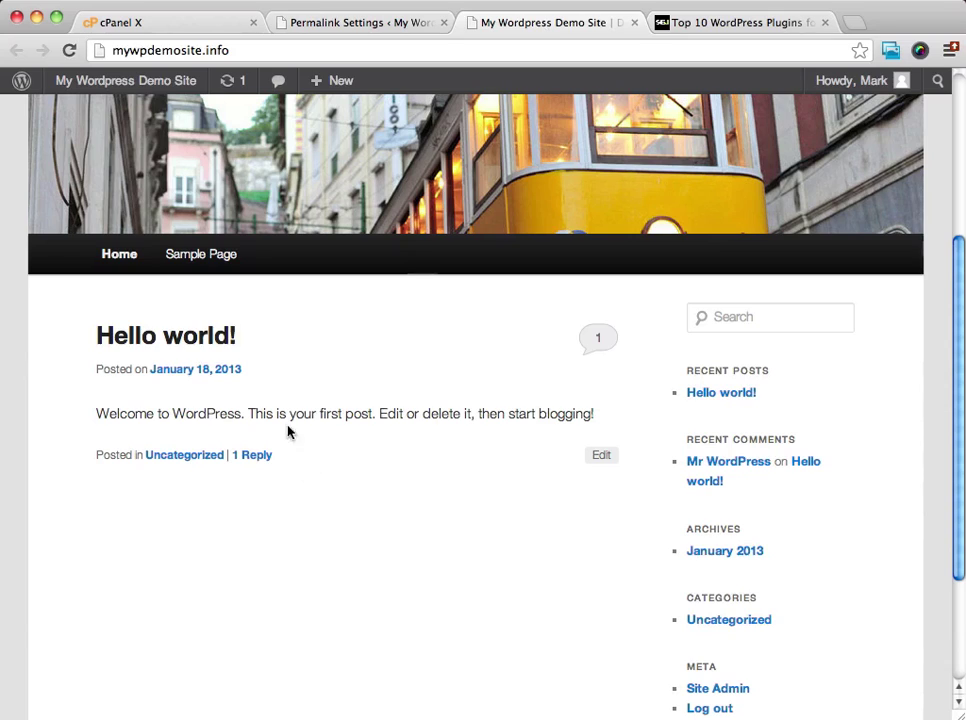
left_click(189, 342)
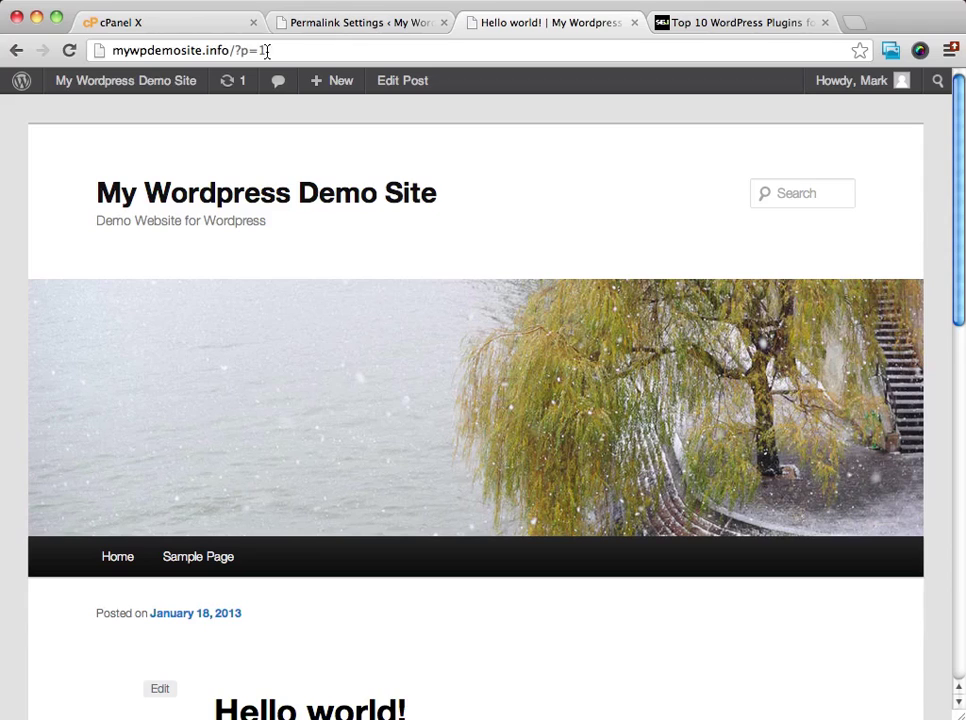
Return to the Permalink settings, set the permalink structure to Post name, and save the changes.
left_click(376, 24)
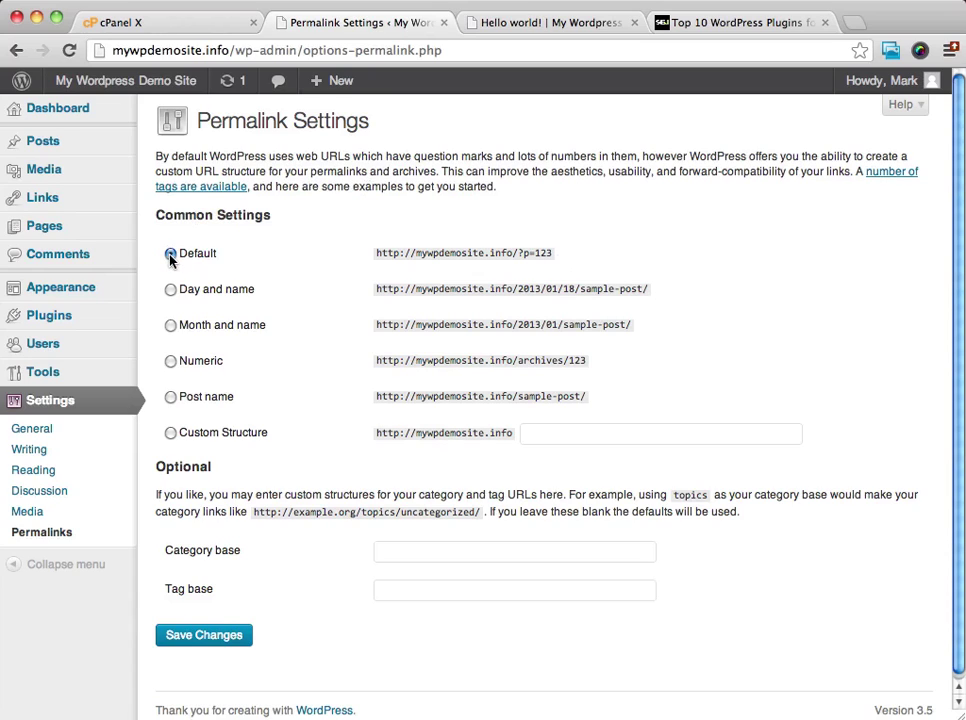
left_click(171, 397)
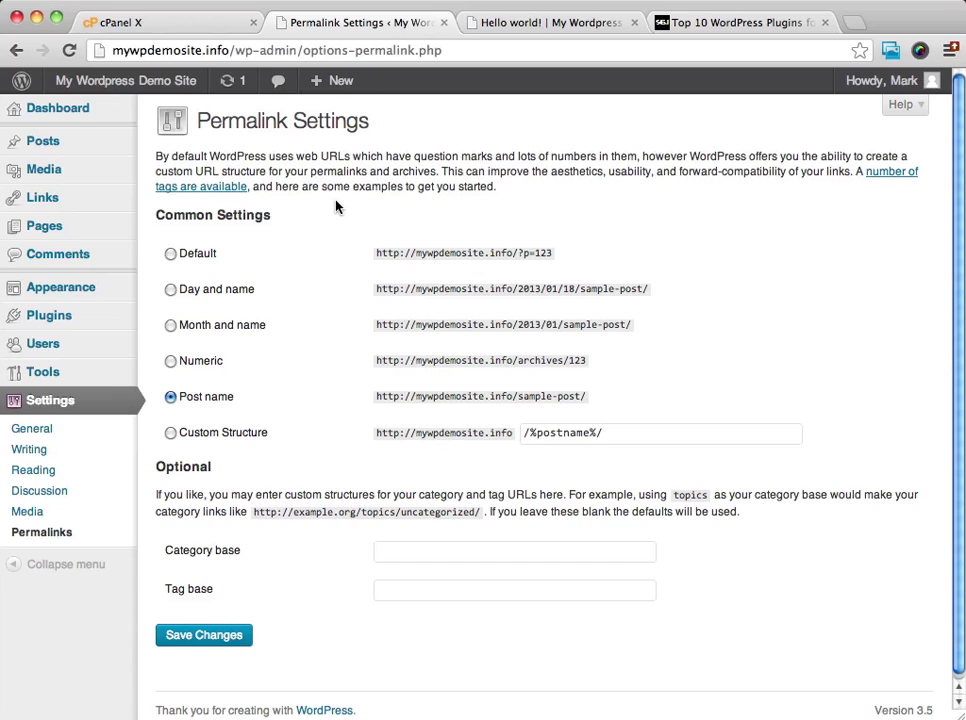
left_click(222, 636)
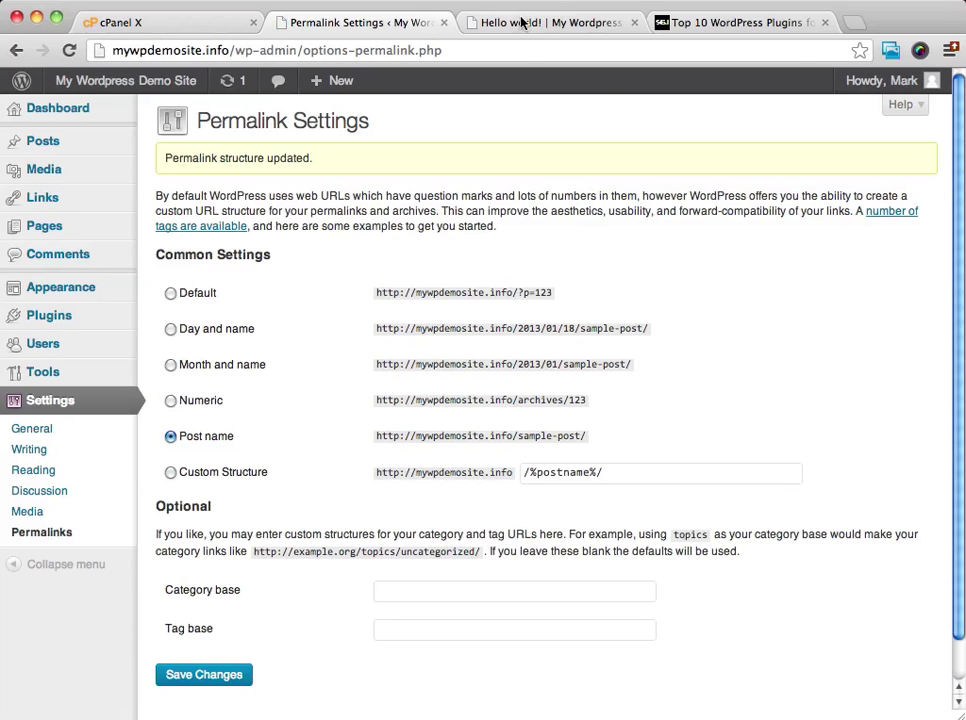
Create a post titled "new post", dismiss the New Media Manager notice, and publish the post.
left_click(518, 24)
left_click(395, 26)
left_click(43, 142)
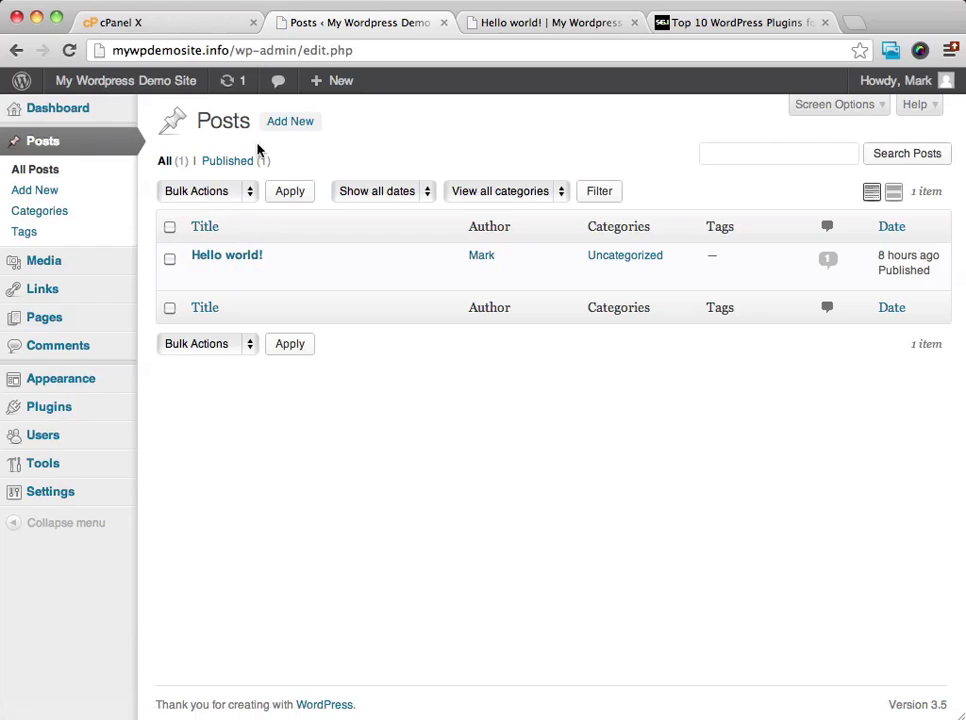
left_click(284, 126)
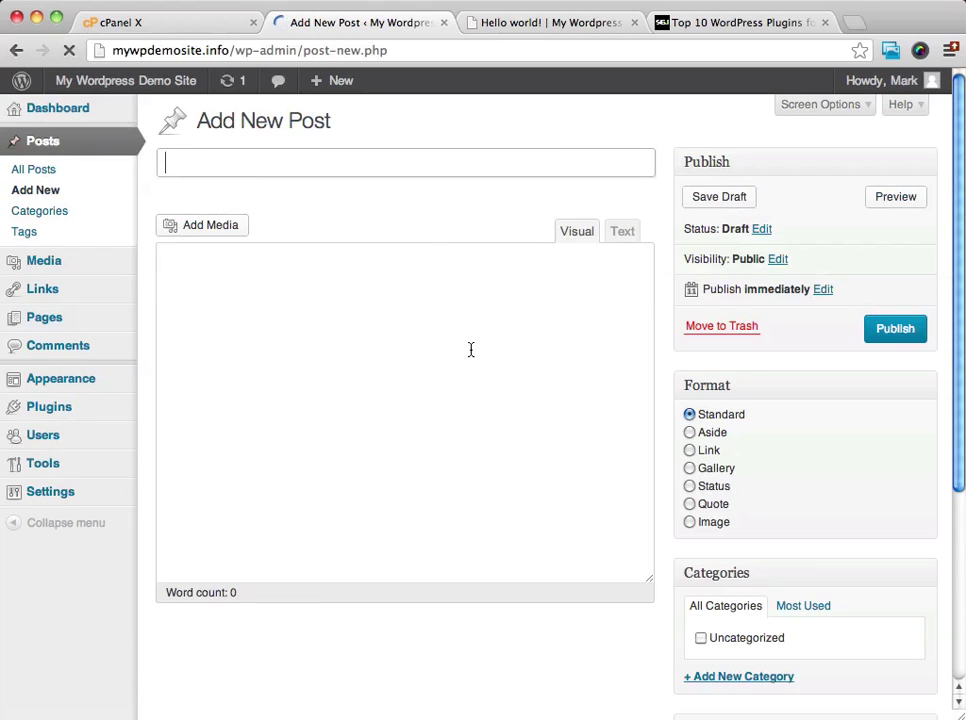
type("new post")
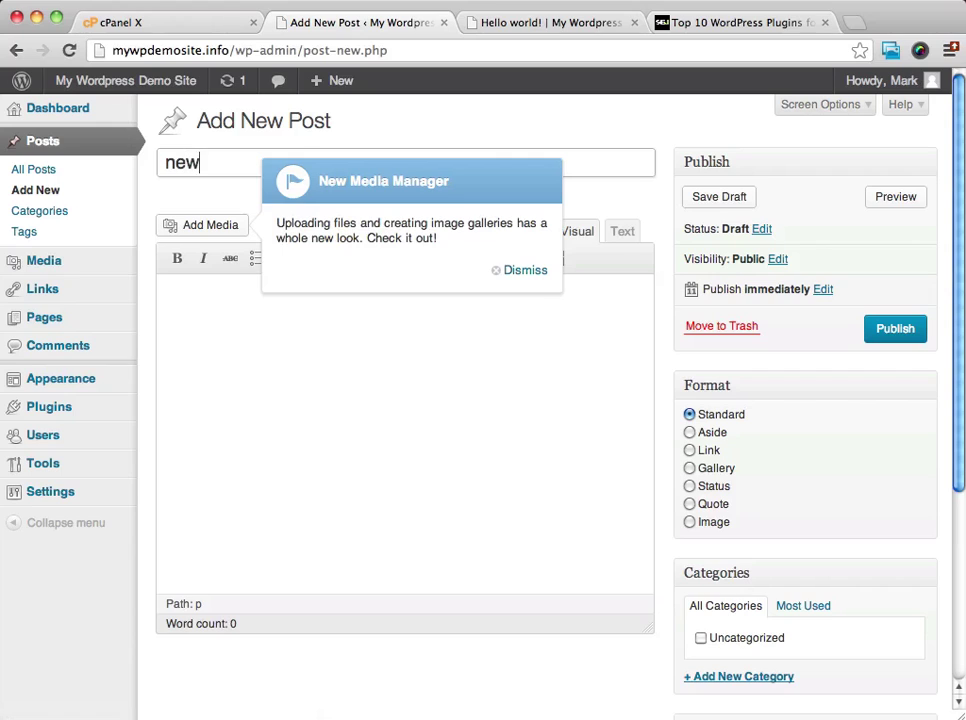
left_click(525, 270)
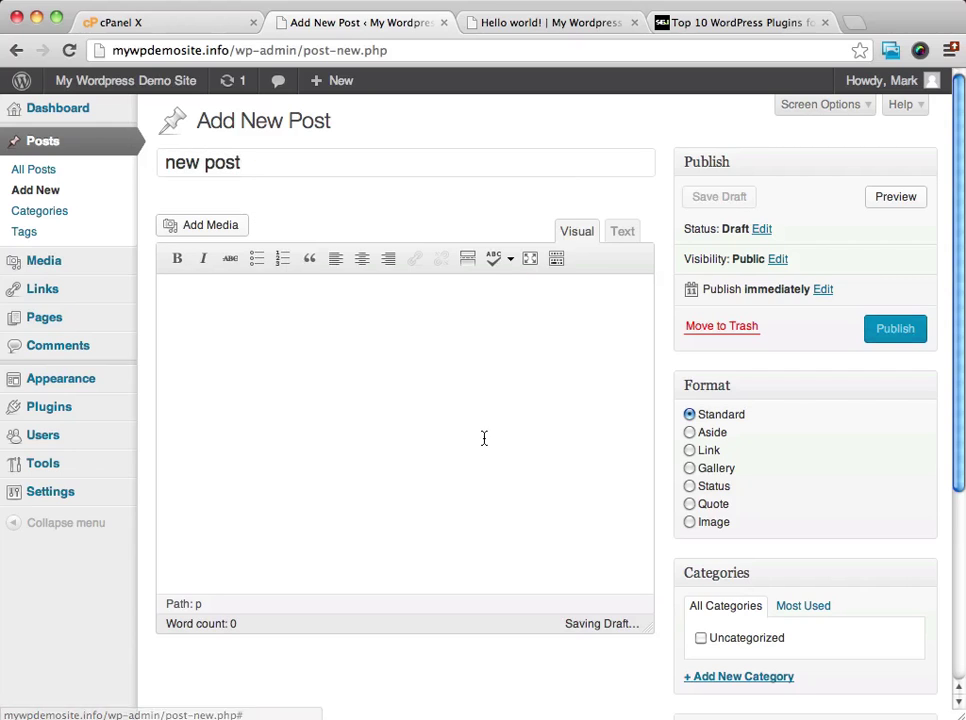
left_click(904, 332)
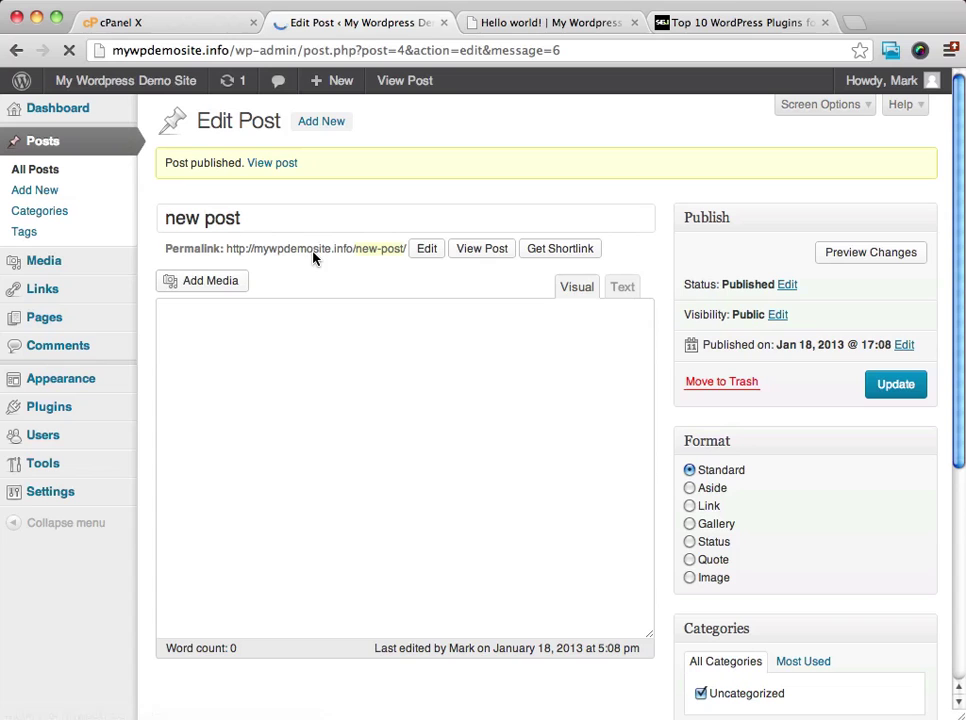
Reload the Hello world! post on the live site and check its URL under the Post name permalink structure.
left_click(540, 22)
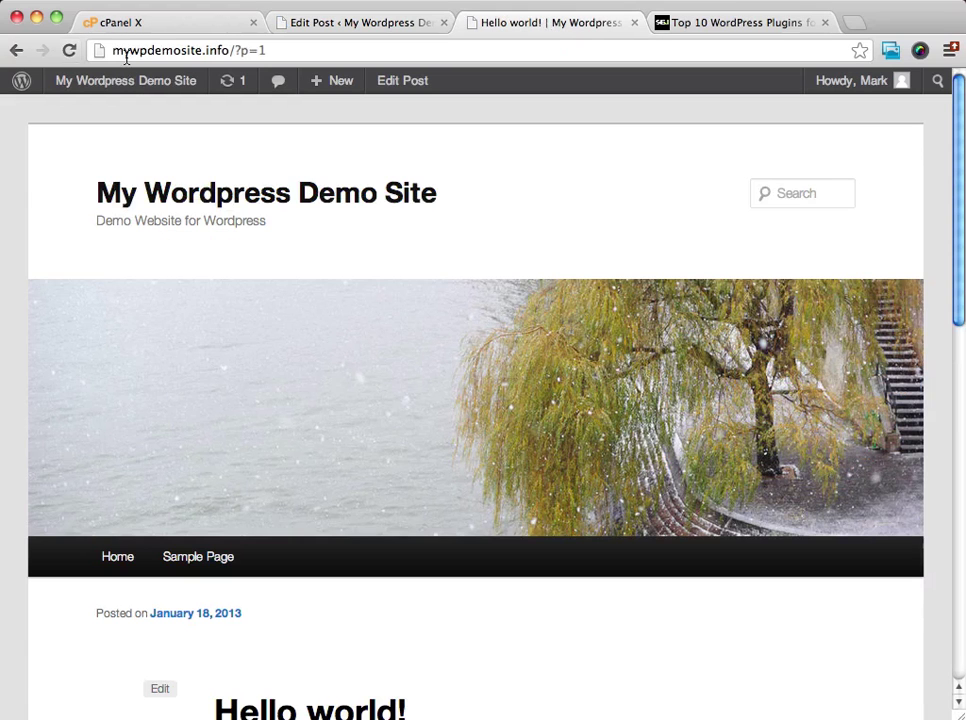
left_click(69, 50)
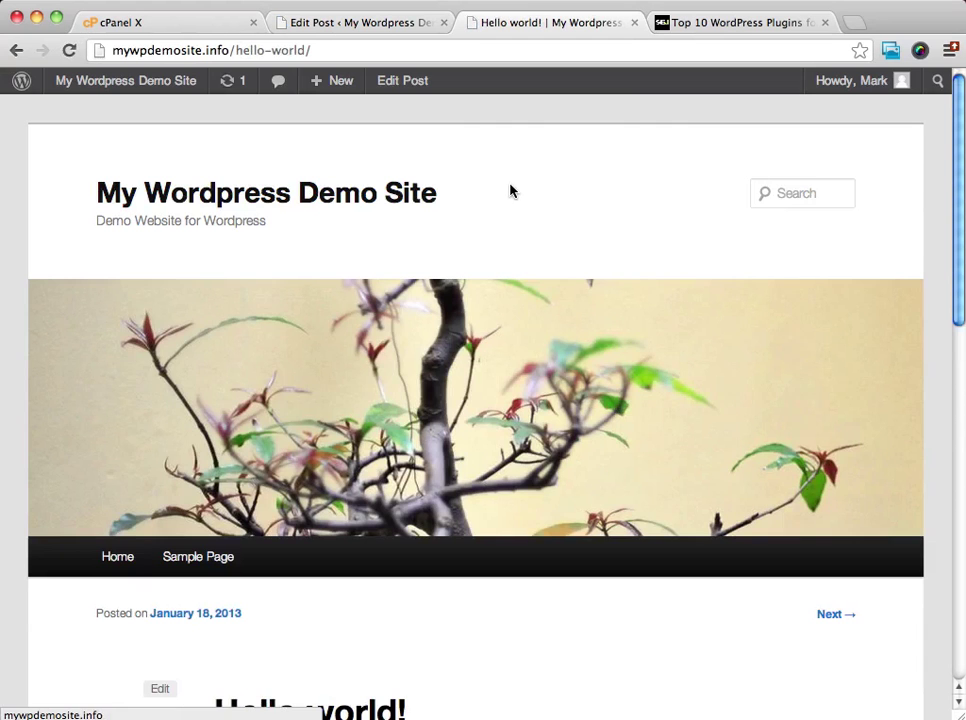
scroll(520, 187, "down", 5)
scroll(520, 187, "up", 5)
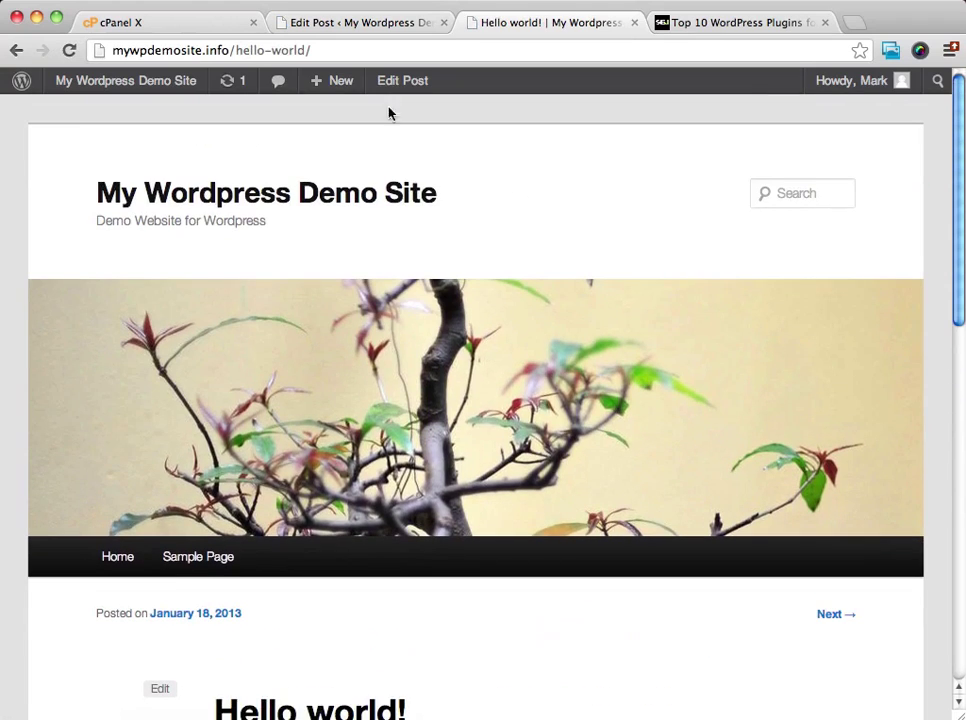
mouse_move(331, 80)
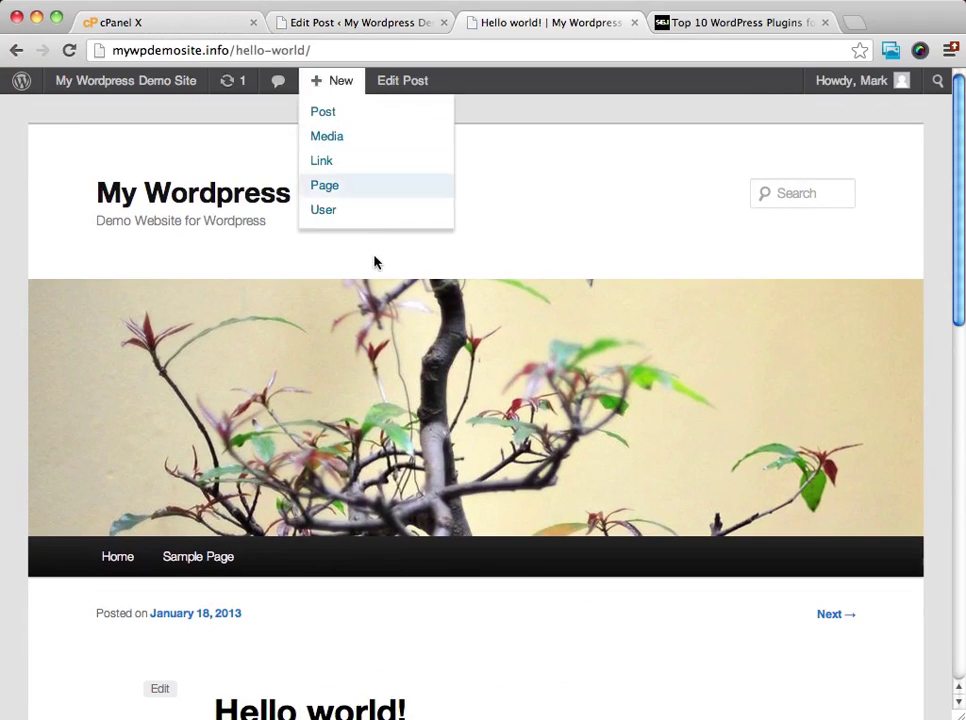
scroll(375, 262, "down", 2)
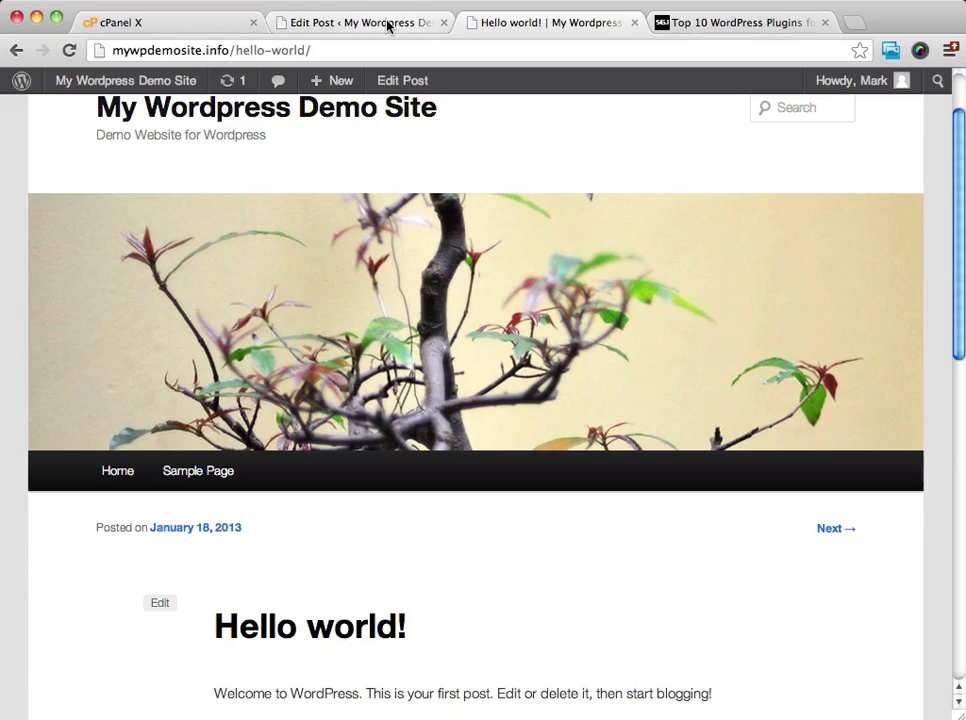
Go back to the WordPress admin and open the Permalink settings.
left_click(388, 26)
left_click(30, 495)
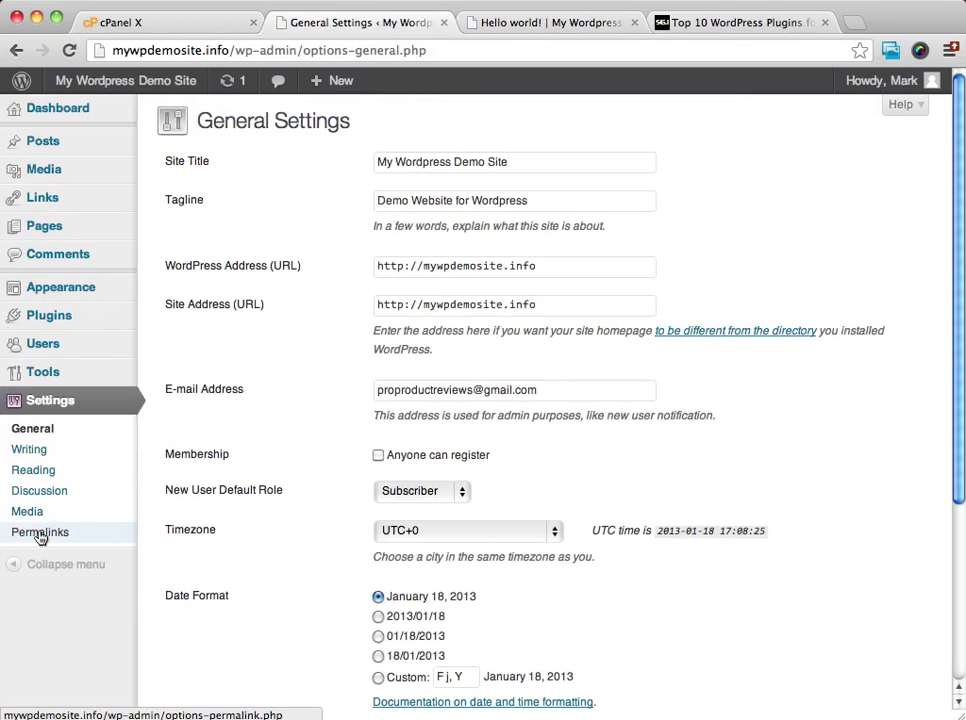
left_click(40, 533)
Examine the Hello world! post on the live site, comparing its highlighted title with its URL and reading down to the comment form.
left_click(566, 22)
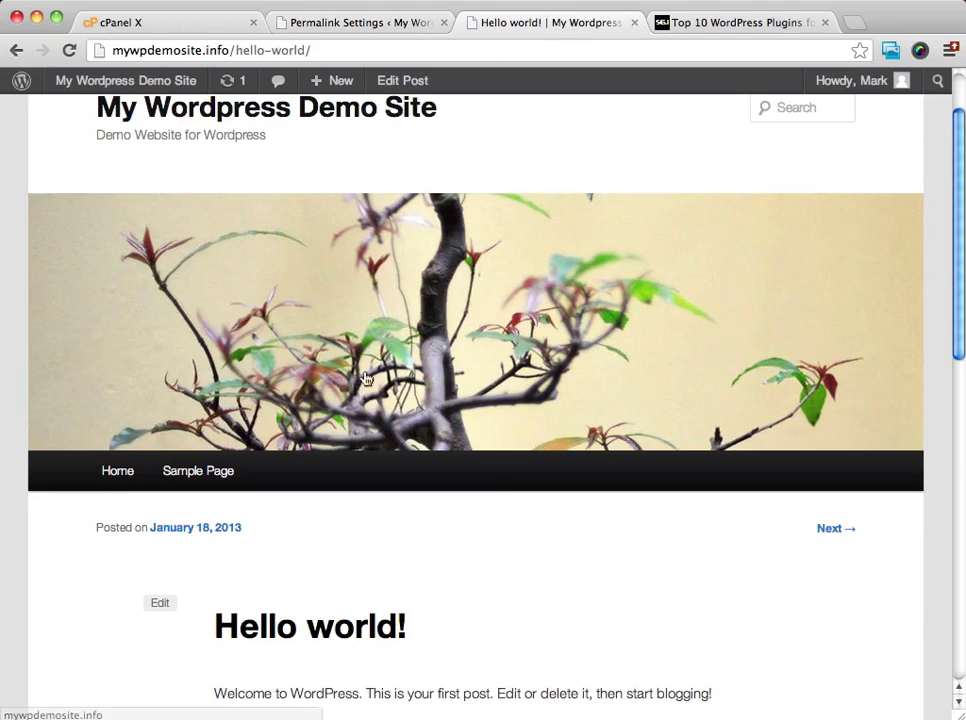
scroll(494, 476, "down", 4)
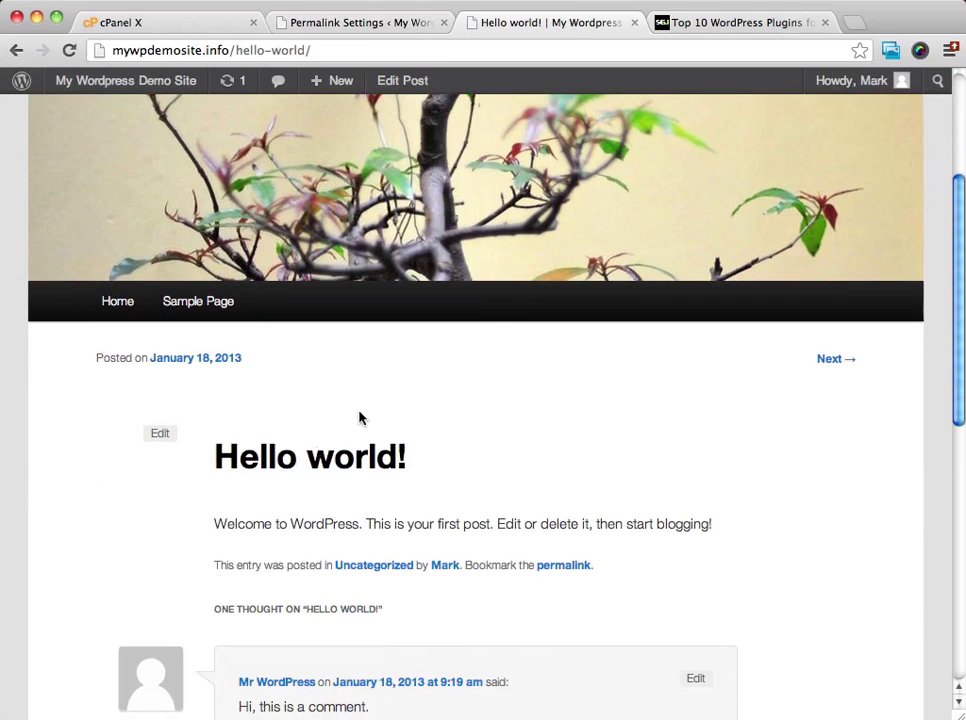
scroll(543, 295, "up", 5)
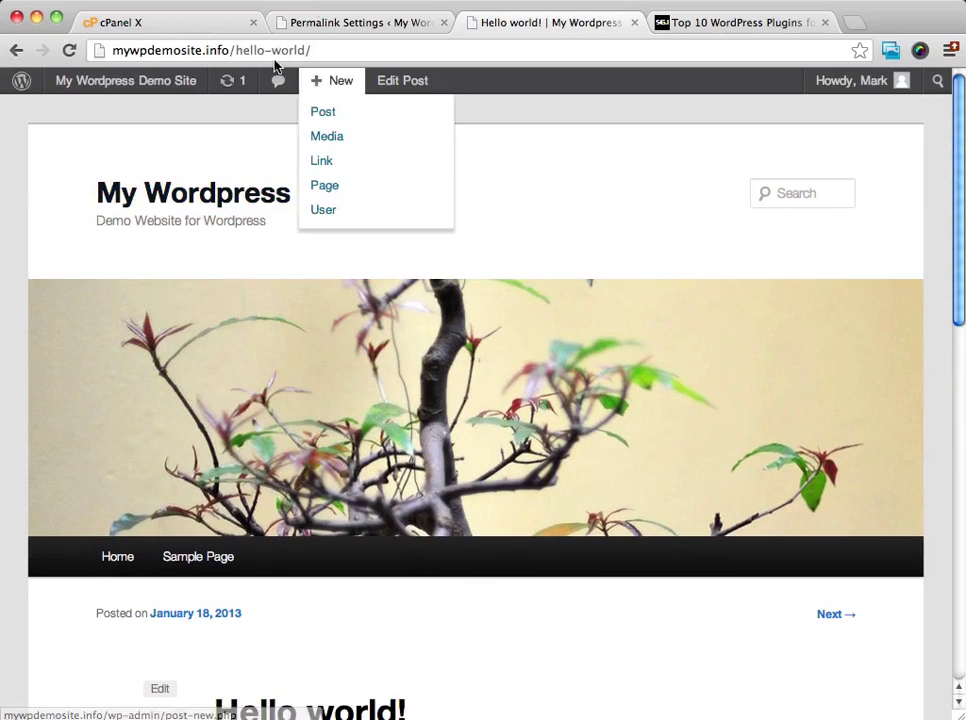
scroll(483, 354, "down", 2)
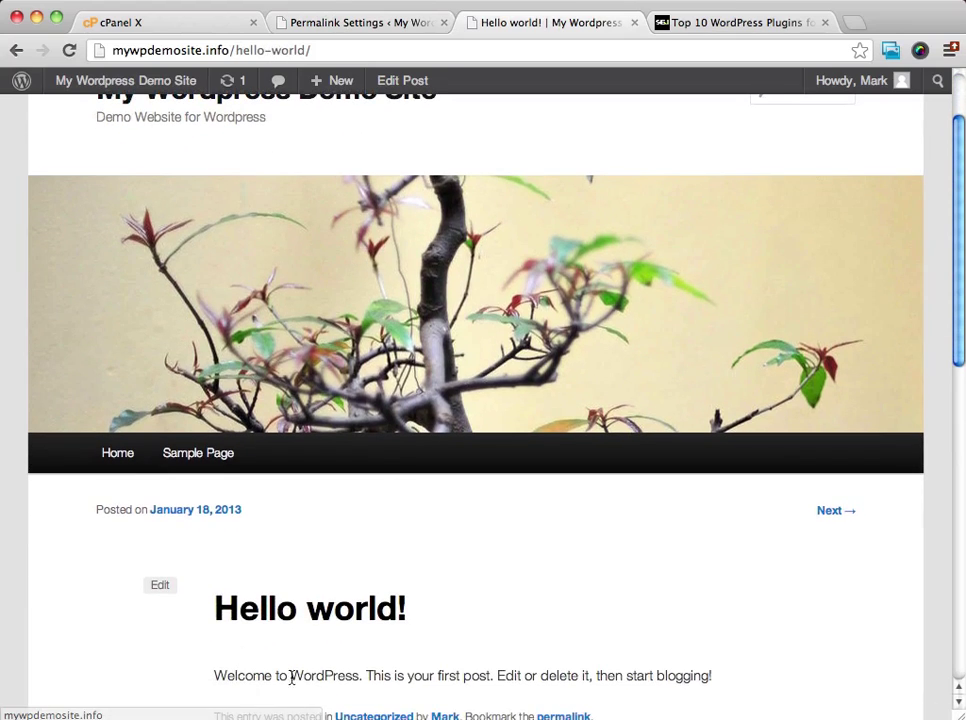
left_click_drag(420, 610, 225, 606)
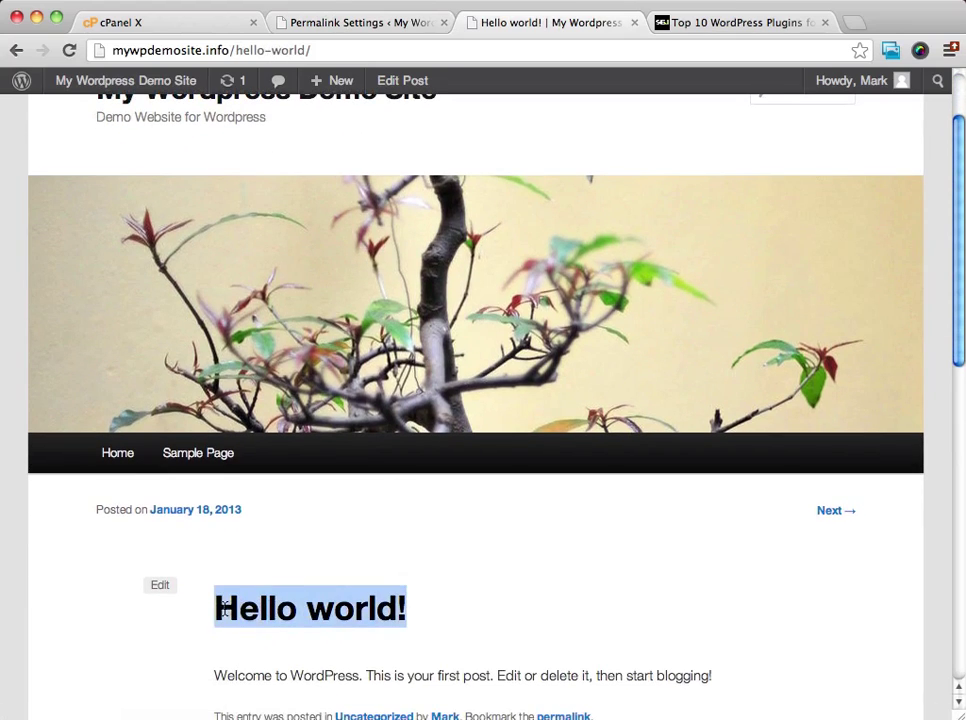
scroll(782, 427, "down", 1)
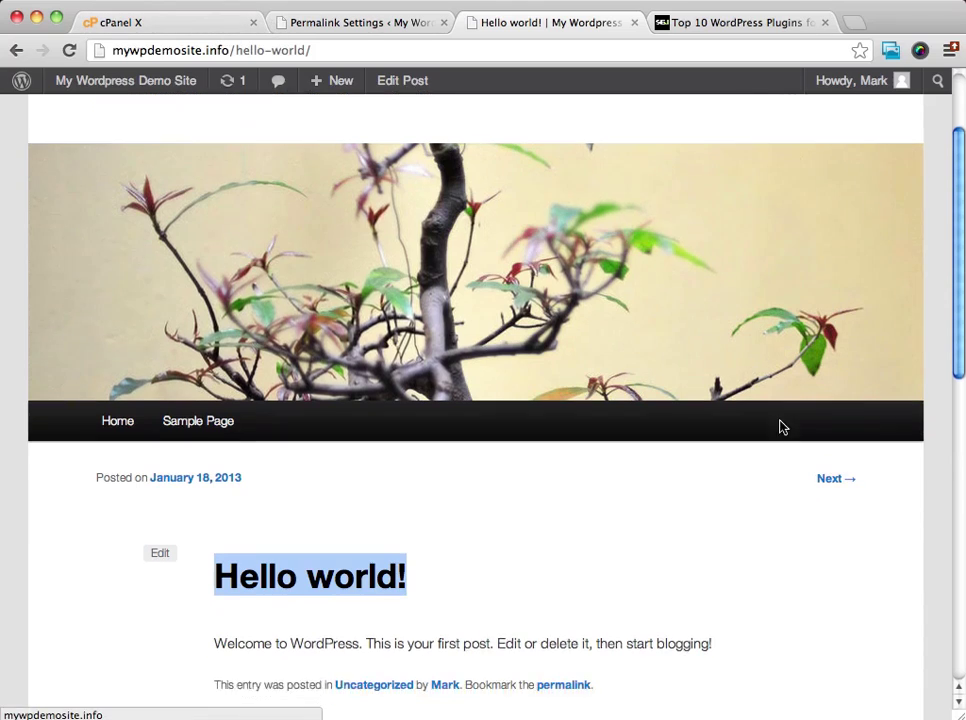
scroll(782, 427, "down", 10)
scroll(782, 427, "up", 1)
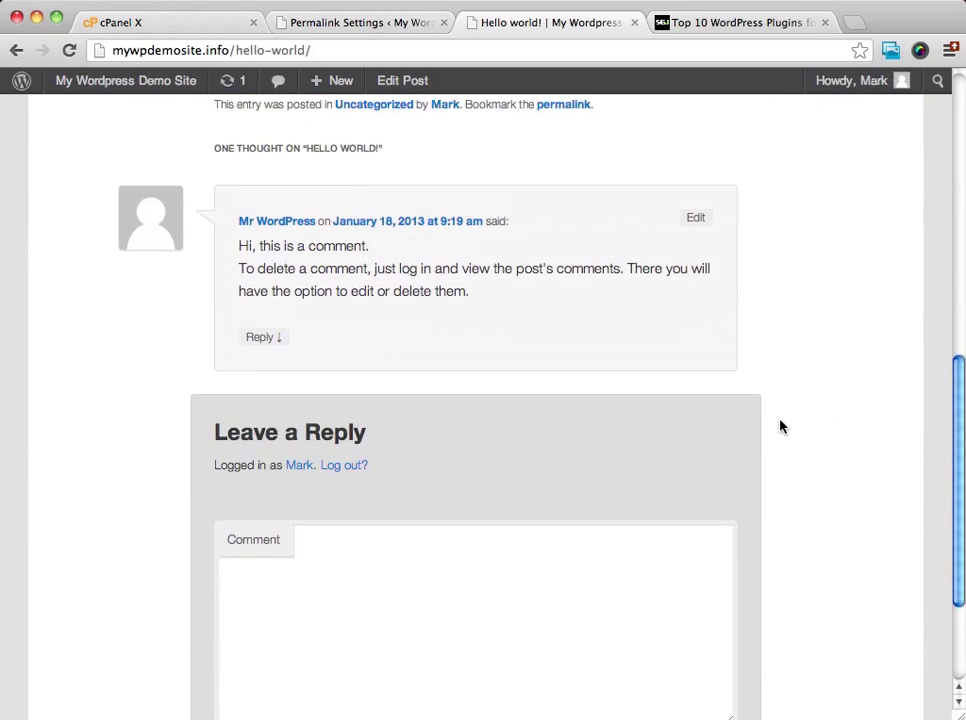
scroll(782, 427, "up", 10)
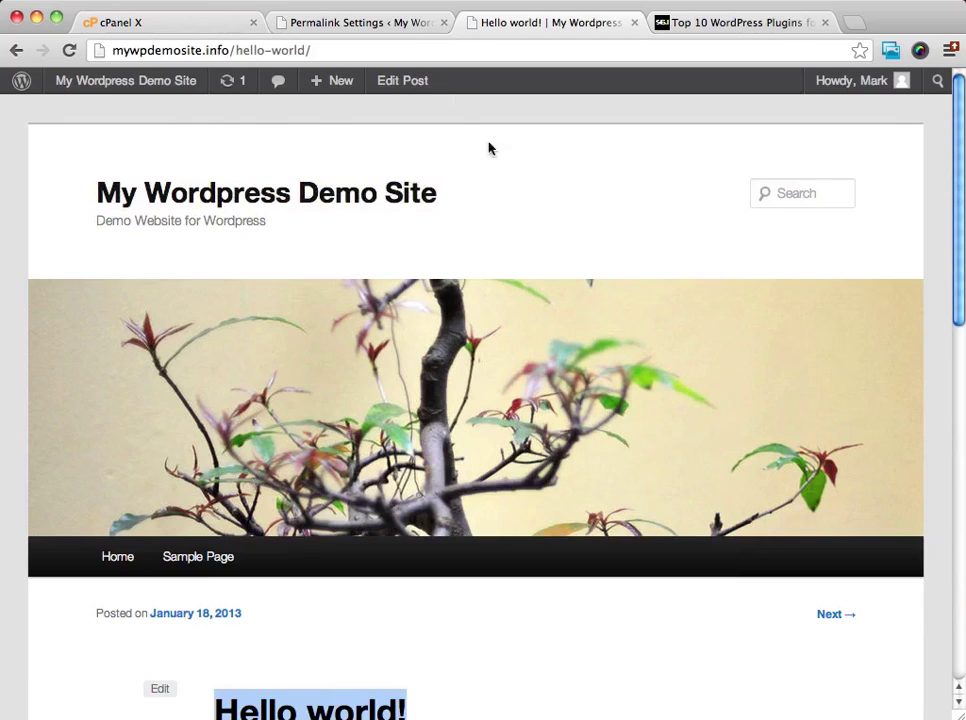
Open "new post" from the live site's home page to check its URL format.
left_click(296, 197)
scroll(572, 225, "down", 5)
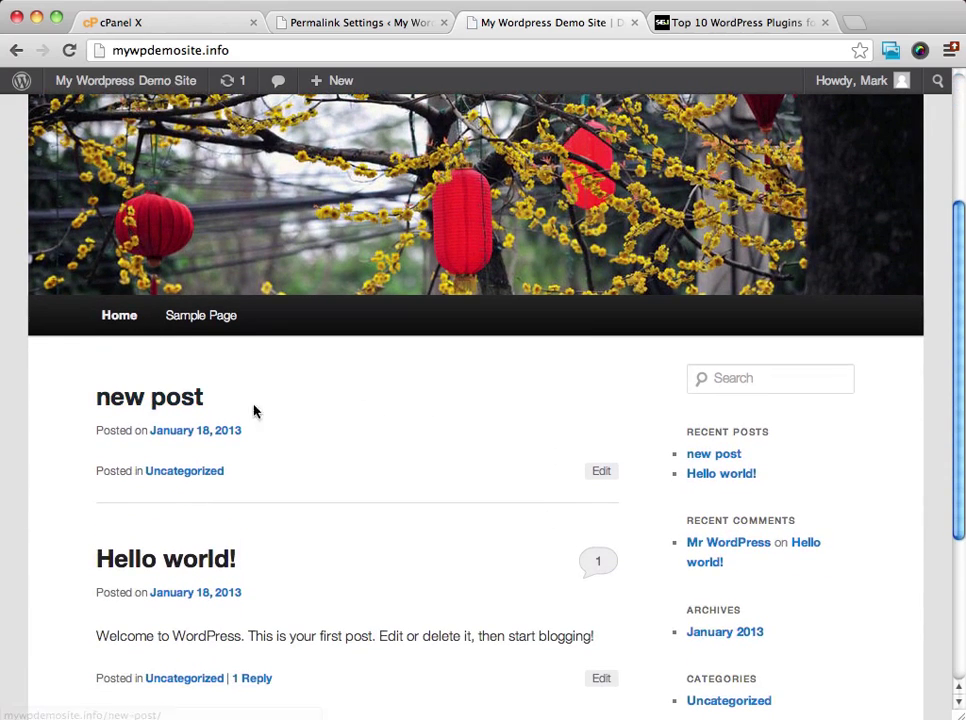
left_click(171, 402)
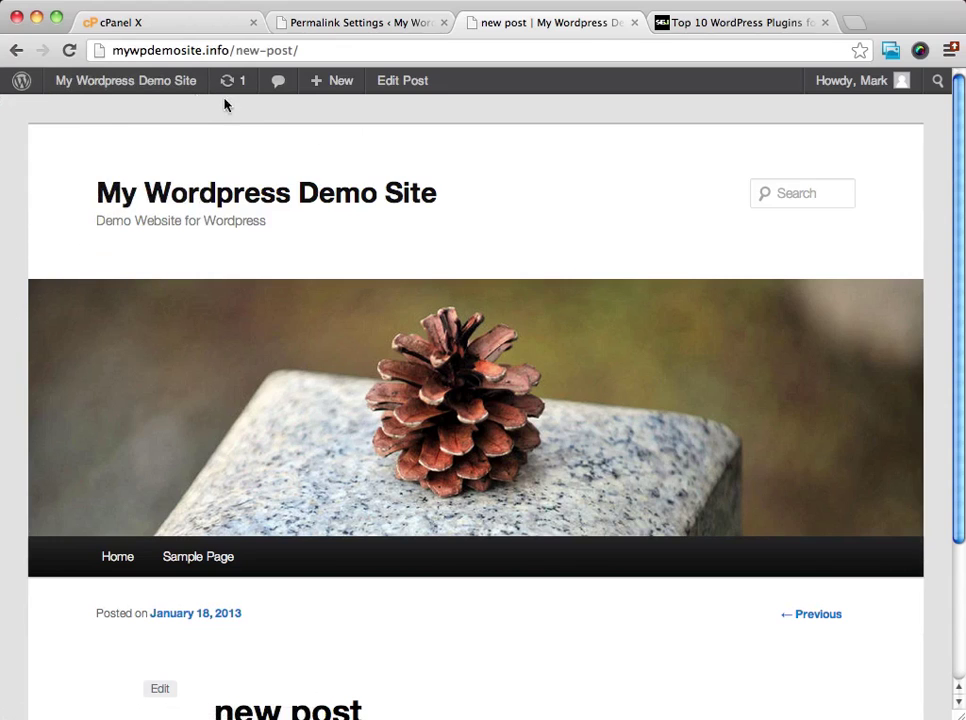
Return to the Permalink settings and save the changes with the Post name structure selected.
left_click(400, 25)
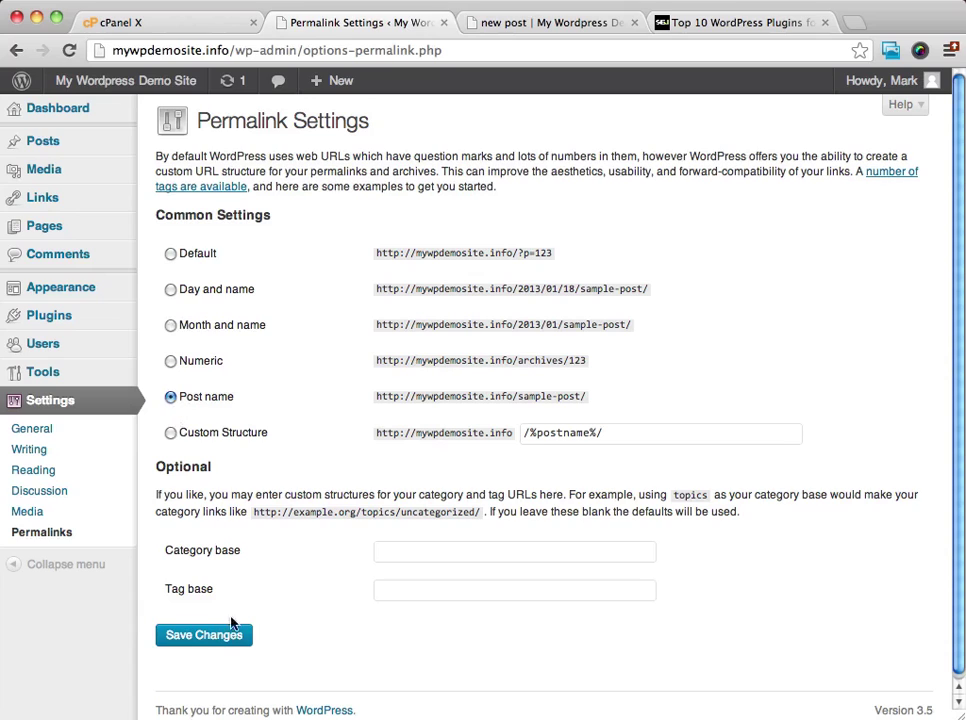
left_click(200, 637)
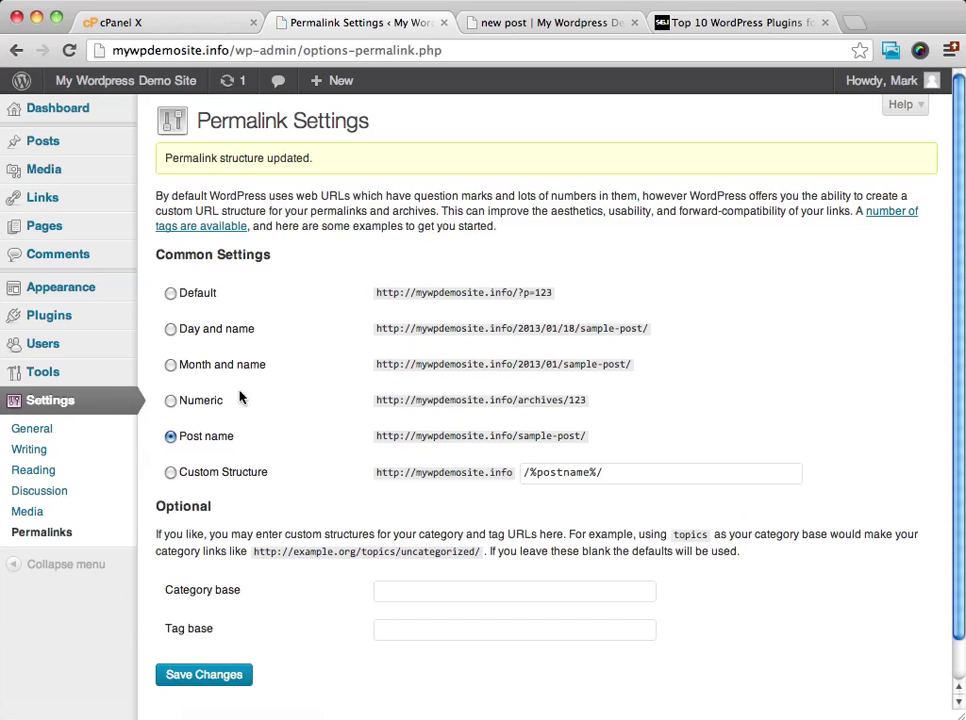